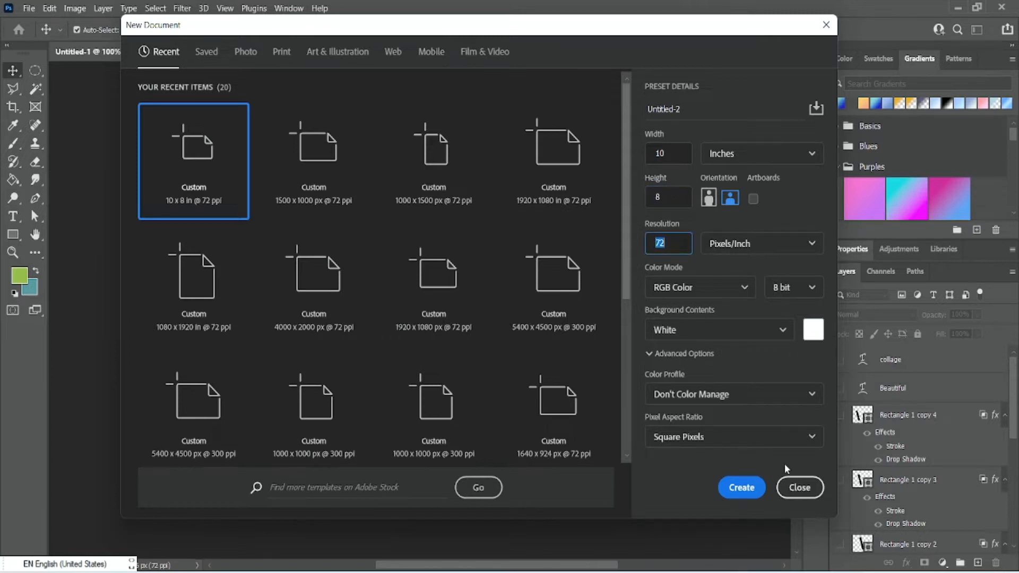
Step: Create a 10 × 8 inch RGB document at 72 ppi and place the photo of the girl with bubbles in it
click(742, 487)
mouse_move(466, 451)
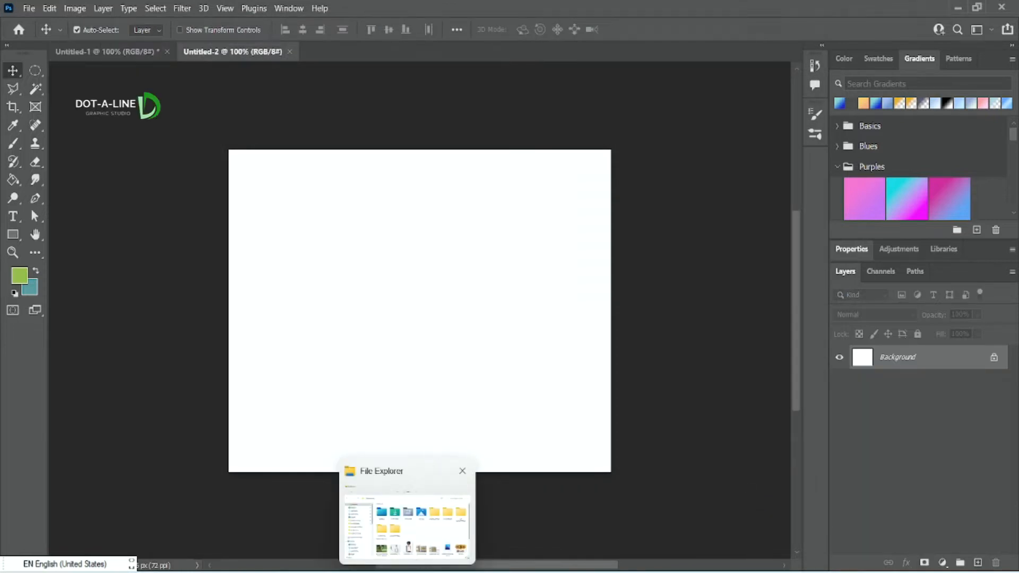
click(407, 522)
drag(482, 364, 302, 433)
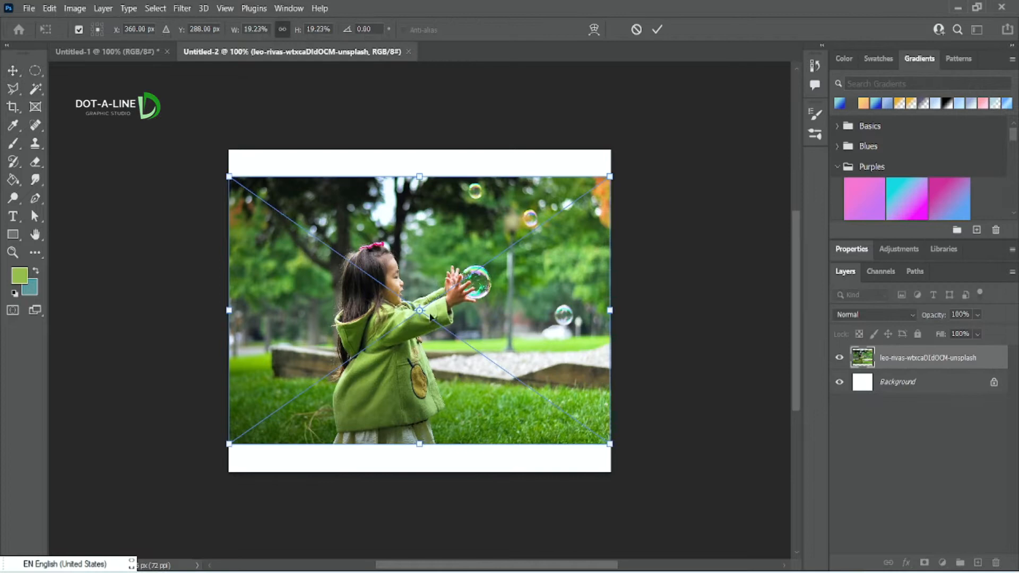
click(658, 28)
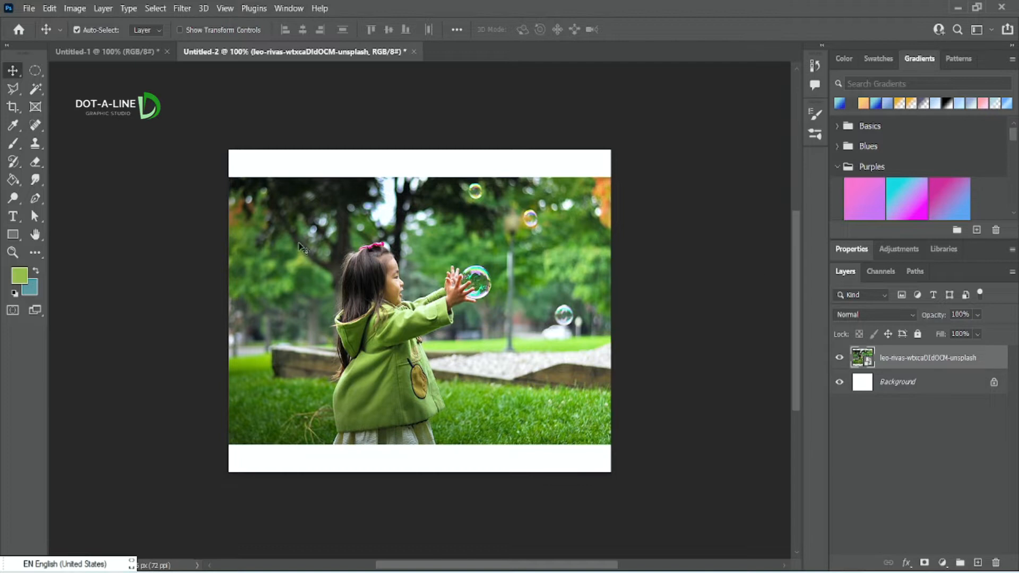
Step: Show the transform controls and scale the placed photo to about 17.3%, keeping it centred with a margin on all sides
click(181, 30)
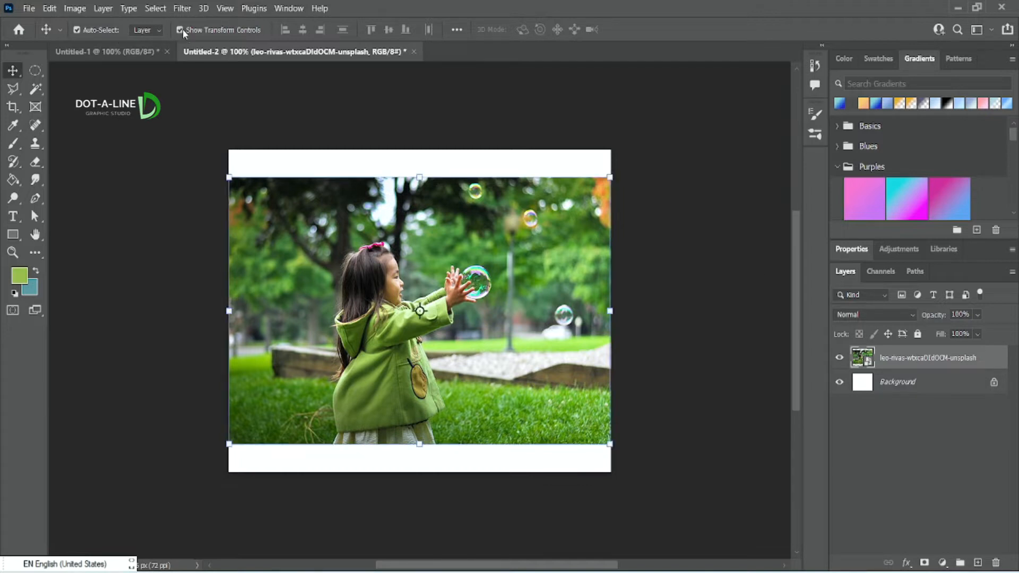
drag(610, 444, 572, 417)
drag(414, 331, 430, 339)
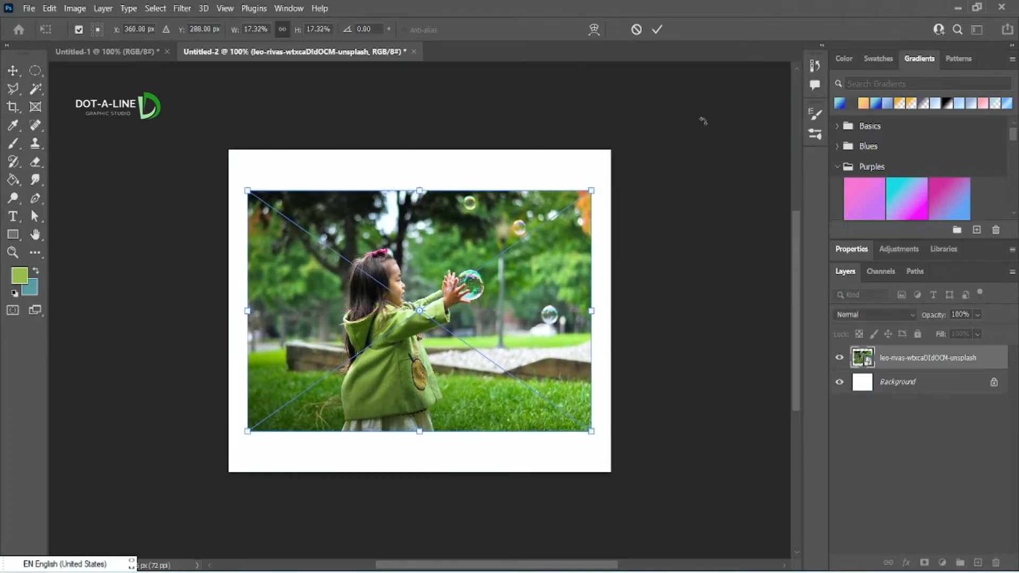
click(657, 29)
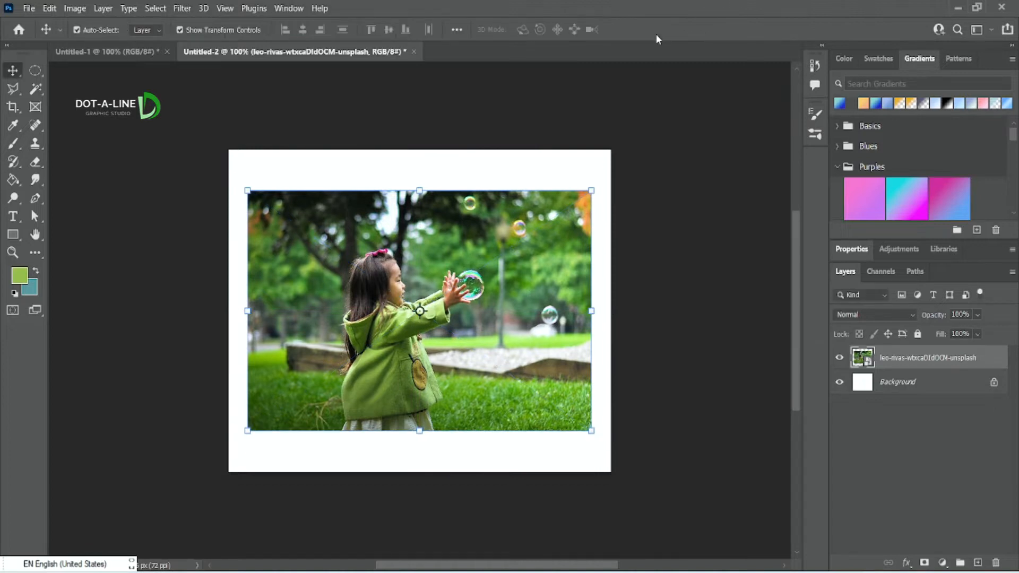
Step: Select the Background layer and sample a light yellow-green from the photo as the foreground color
click(915, 390)
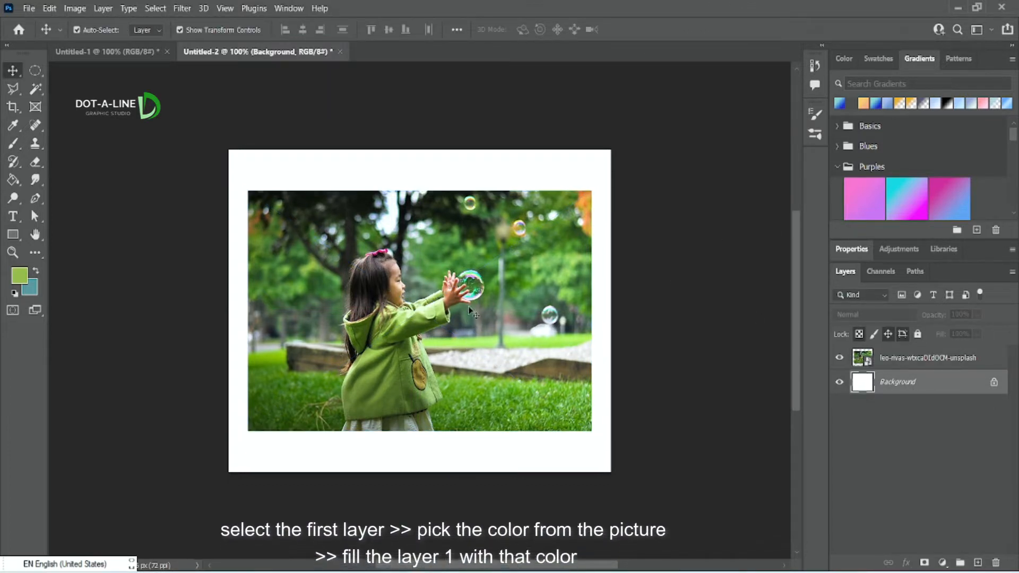
key(i)
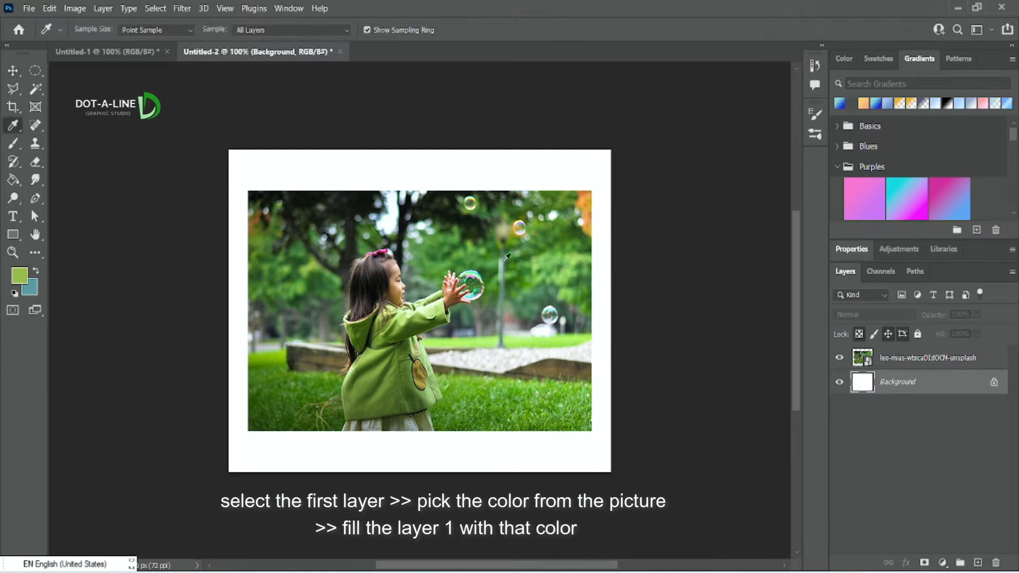
click(296, 290)
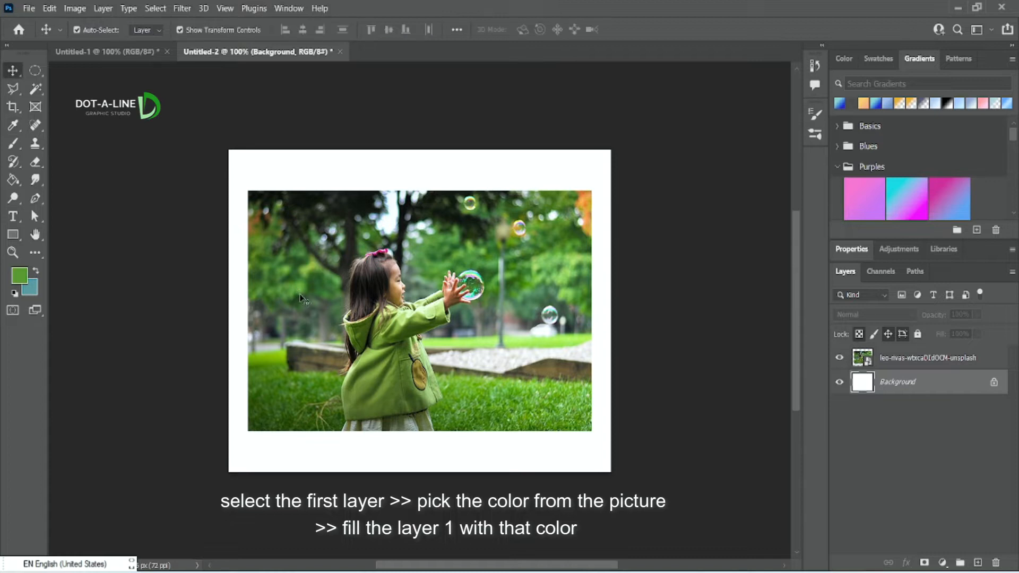
click(313, 263)
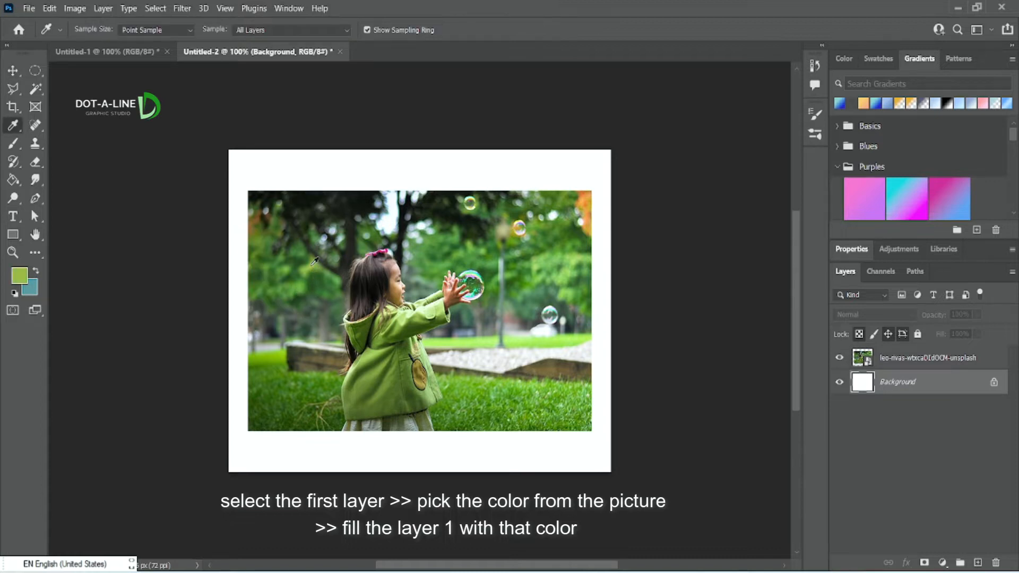
key(v)
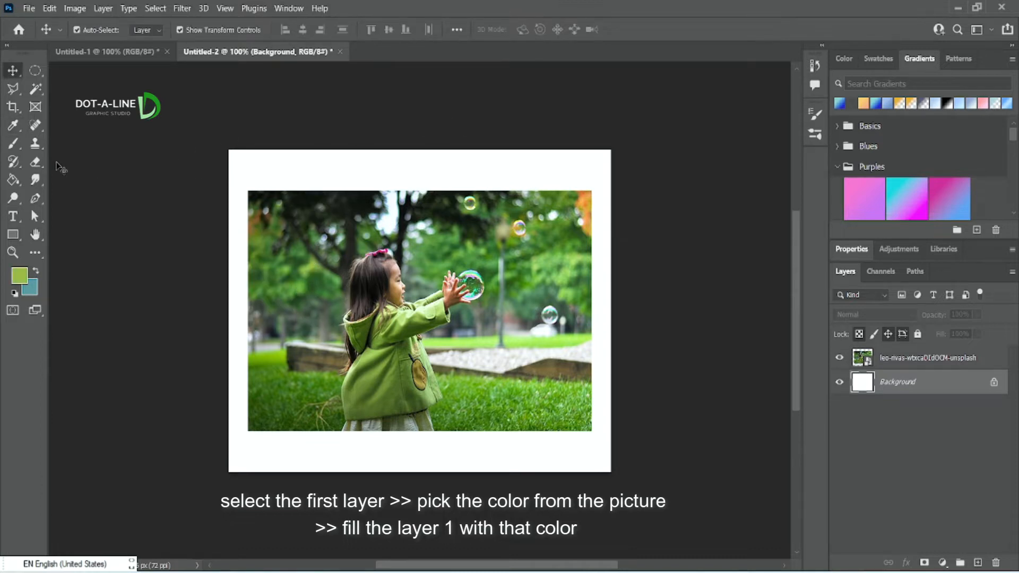
Step: Fill the Background layer with the sampled green using the Paint Bucket tool, comparing it with the unfilled version
right_click(17, 181)
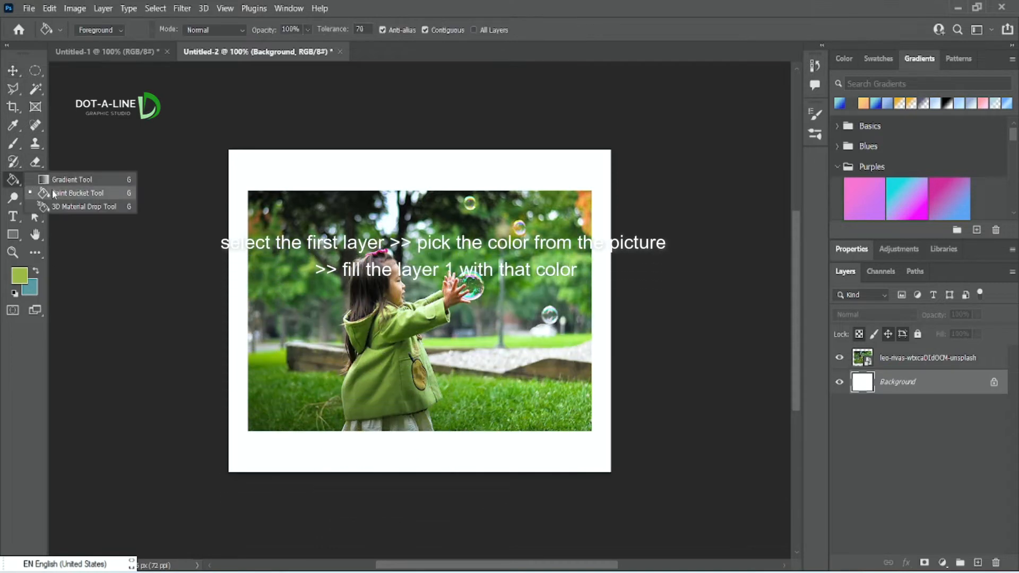
click(52, 193)
click(298, 171)
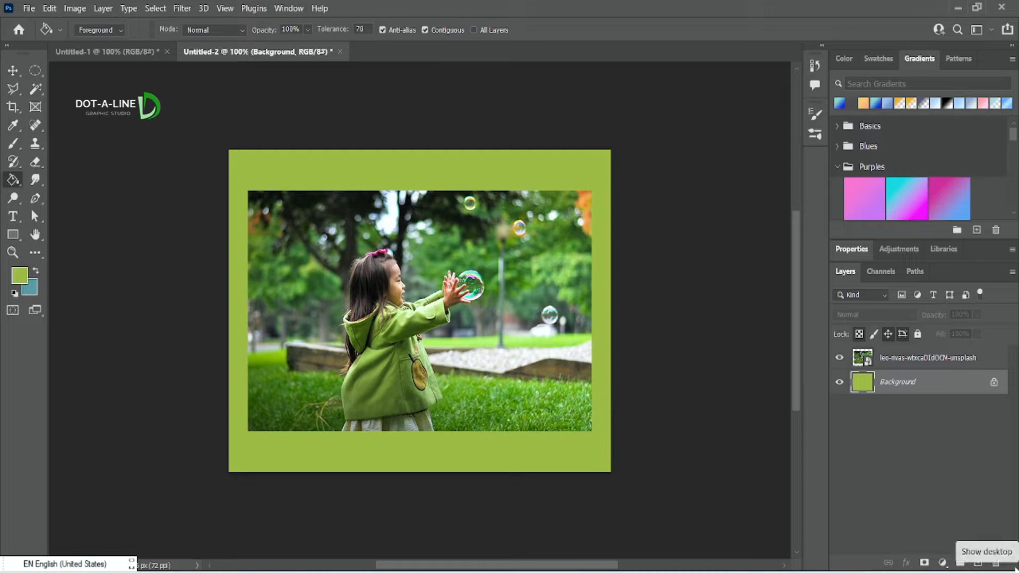
key(ctrl+z)
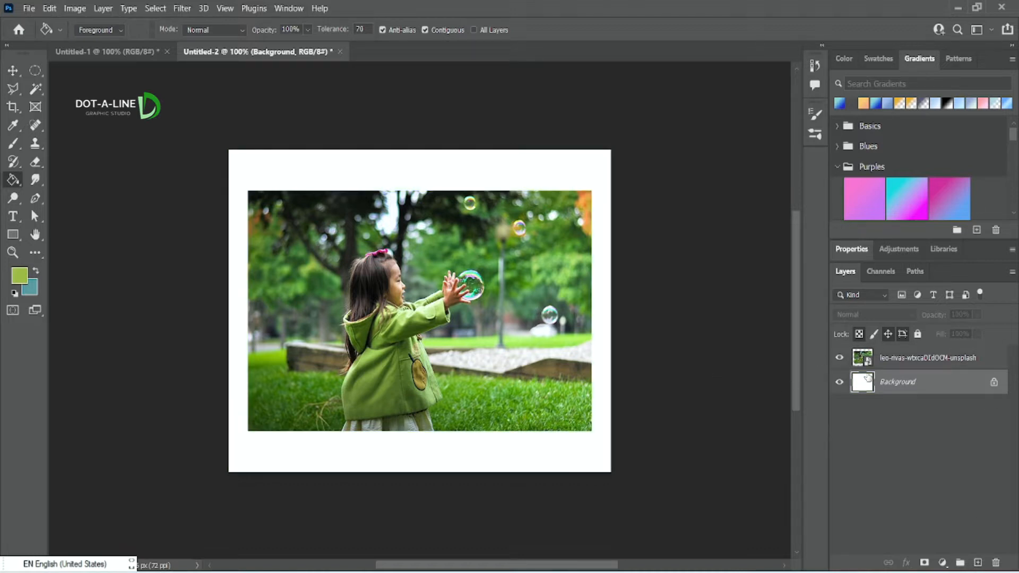
key(ctrl+shift+z)
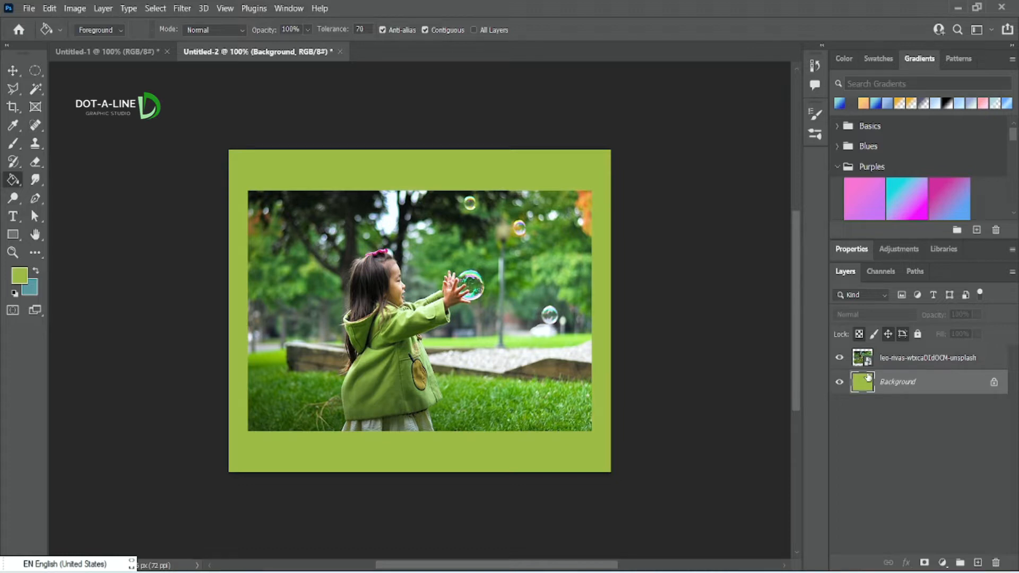
Step: Merge the photo layer and the Background layer into one layer
click(916, 364)
shift+click(926, 381)
right_click(932, 381)
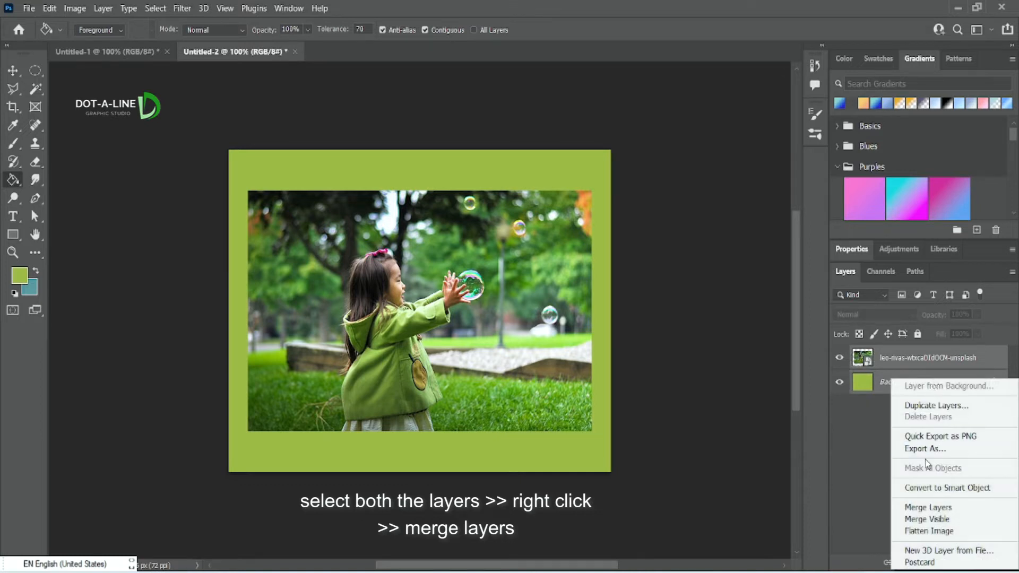
click(920, 506)
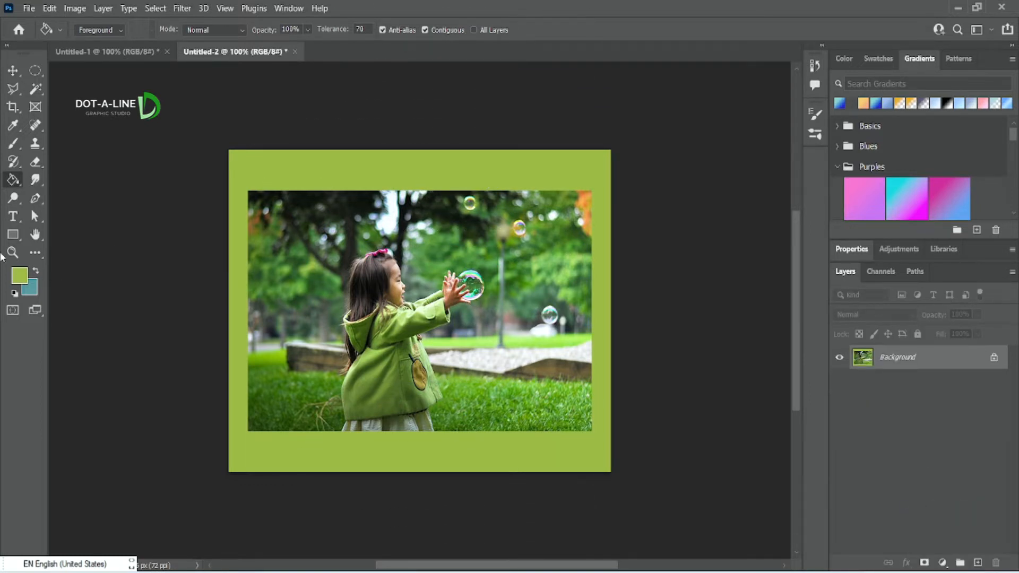
Step: Draw a tall black-filled rectangle of about 94 × 366 px over the large bubble beside the girl's hands
click(13, 234)
click(52, 237)
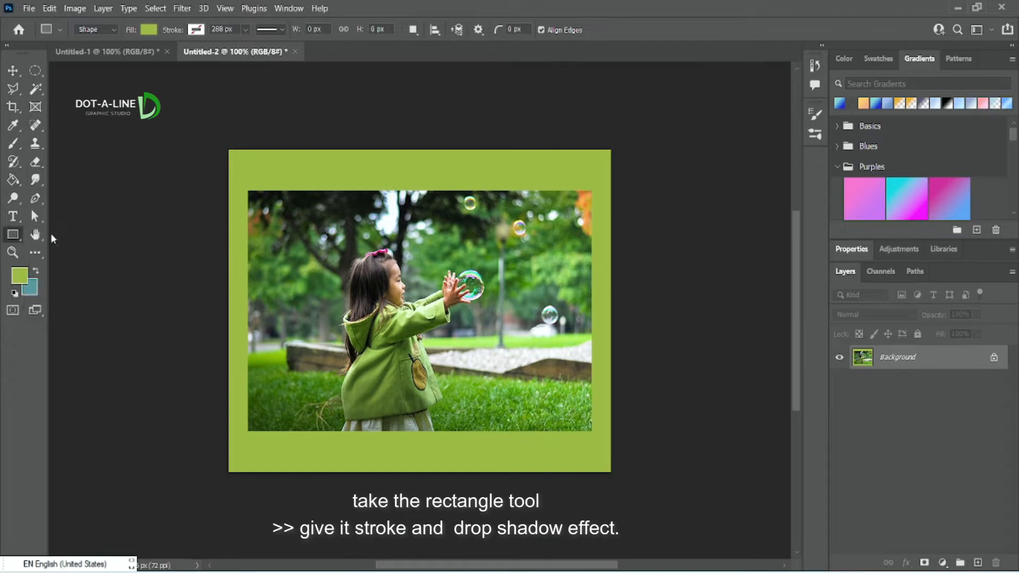
click(149, 31)
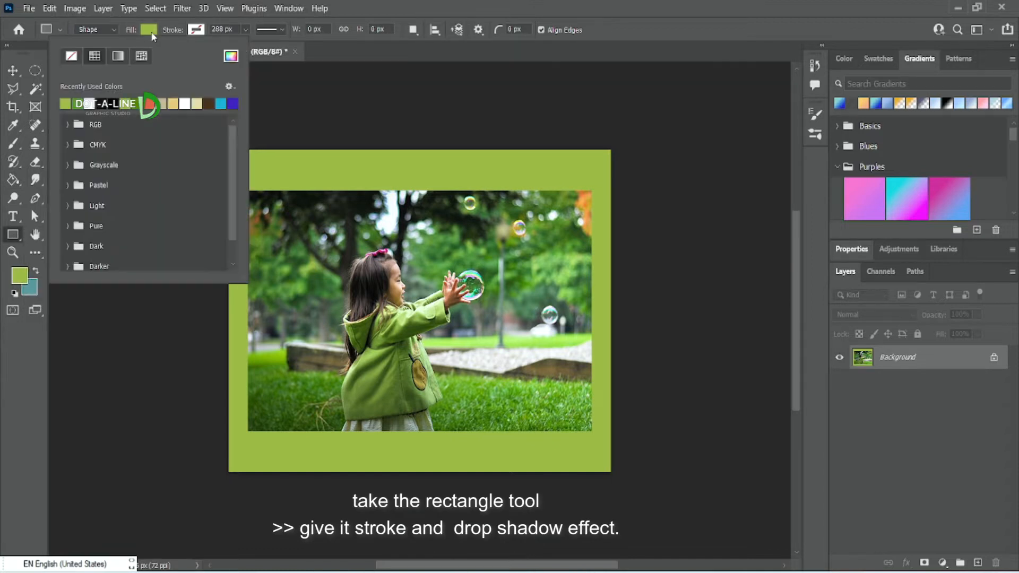
click(113, 102)
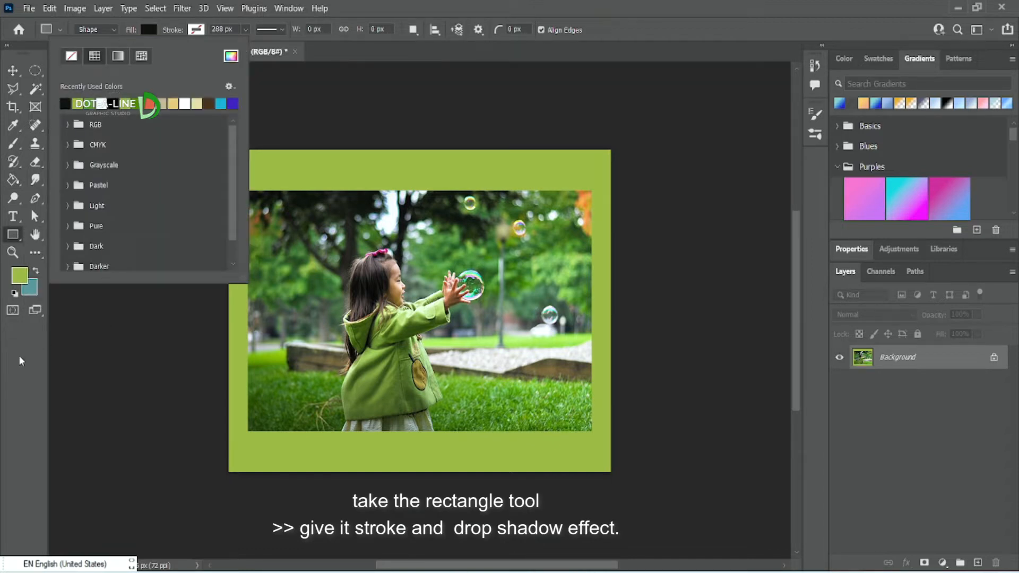
key(Return)
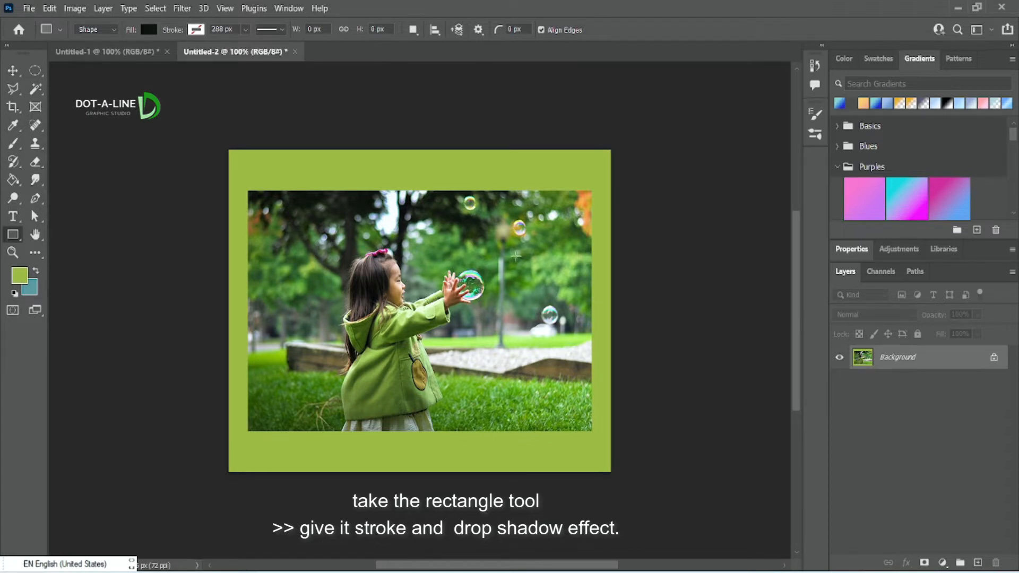
drag(462, 217, 512, 423)
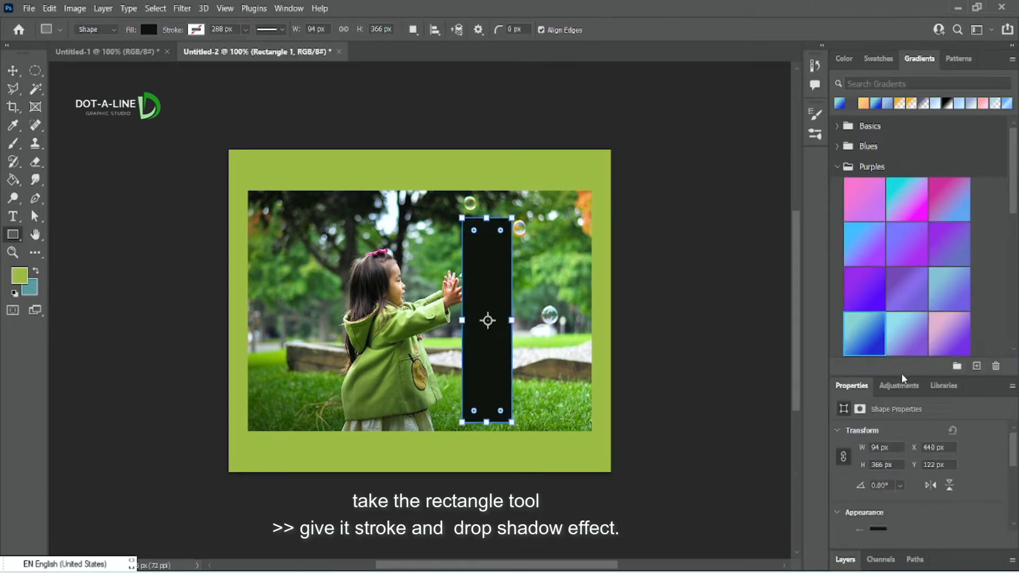
Step: Add a white 3 px inside Stroke effect to the rectangle layer
drag(900, 376, 924, 233)
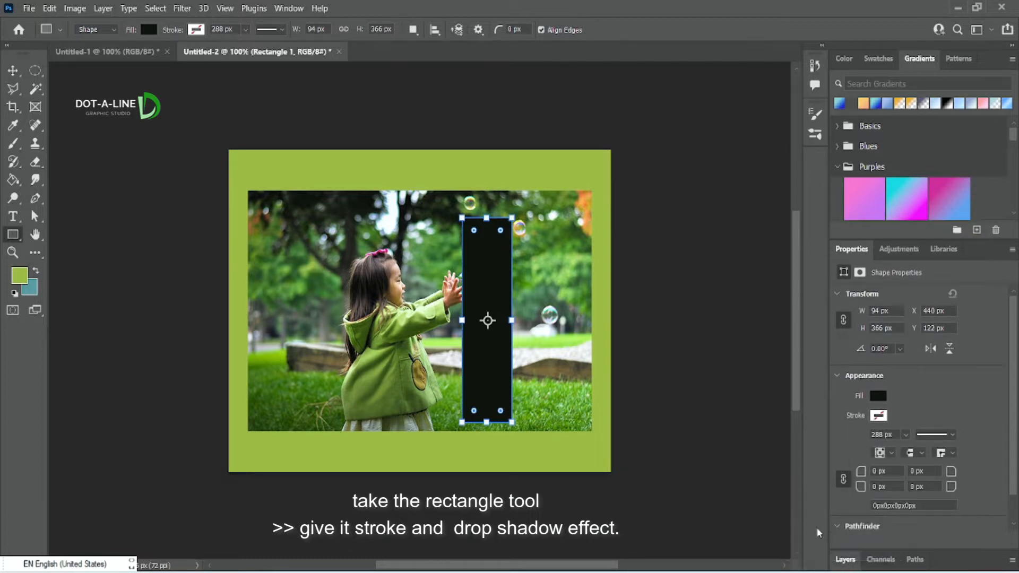
click(844, 560)
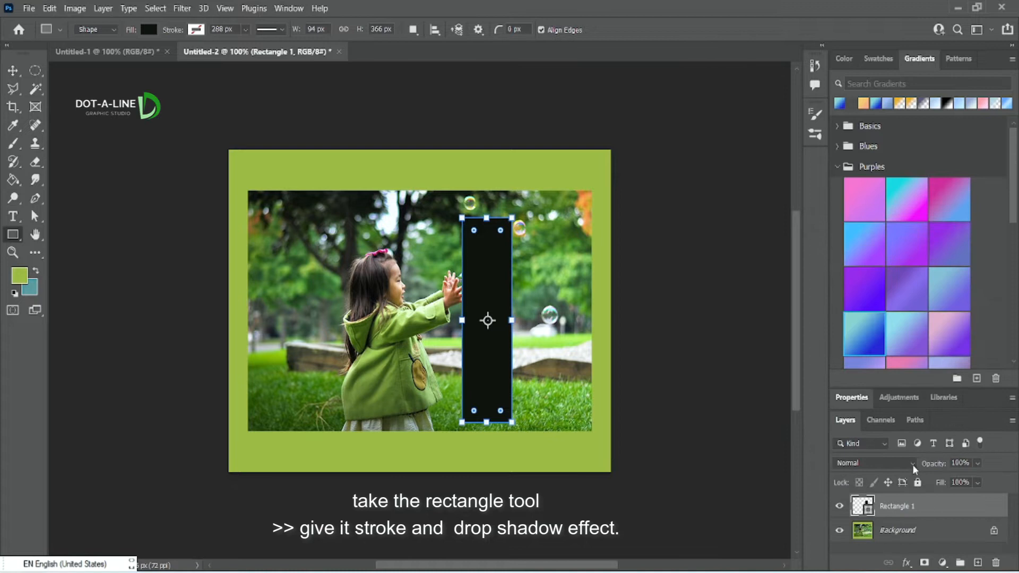
click(908, 564)
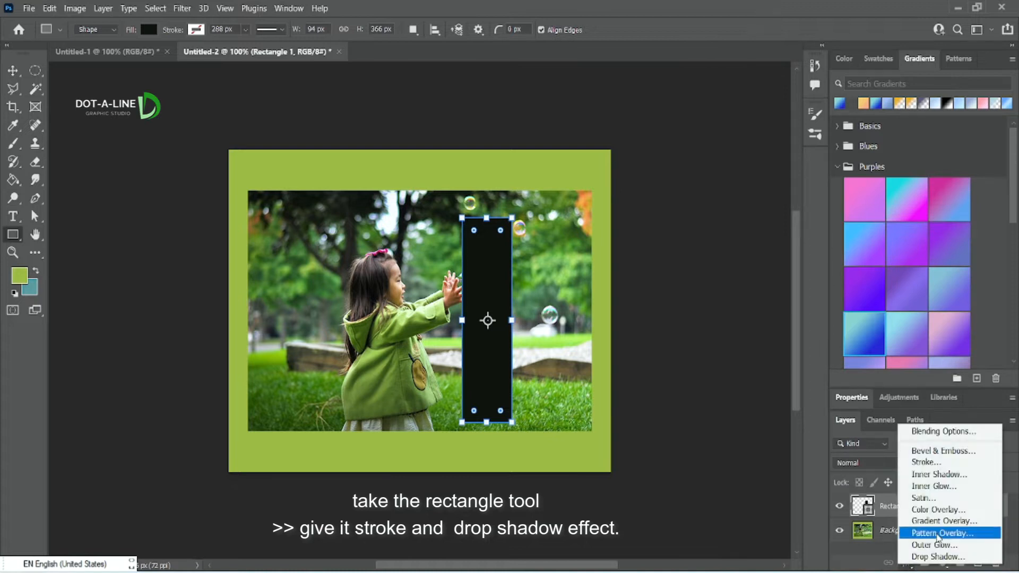
click(949, 465)
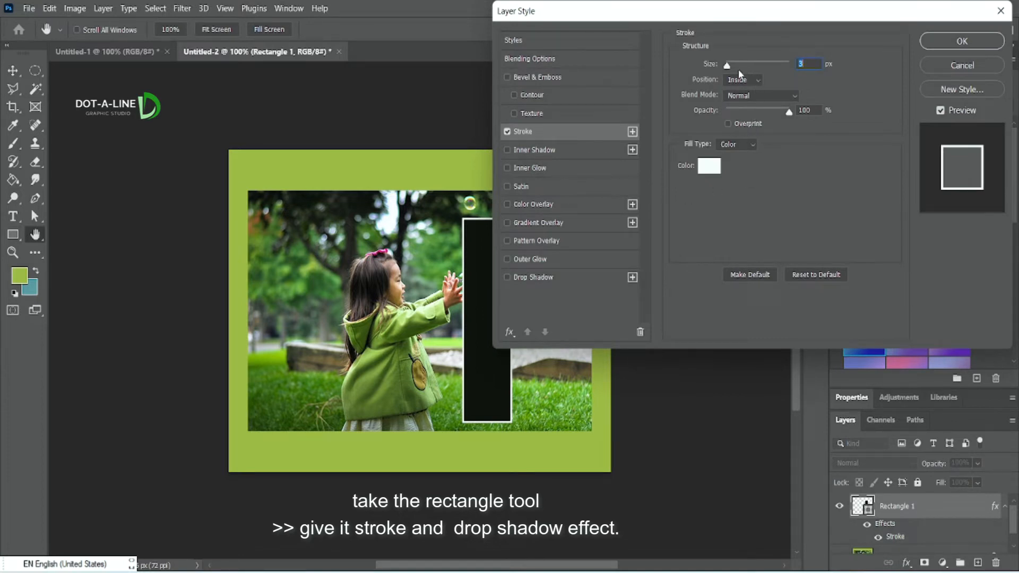
Step: Add a Drop Shadow to the rectangle with distance 5 px, spread 6% and size about 70 px, and apply the layer style
click(508, 277)
click(529, 278)
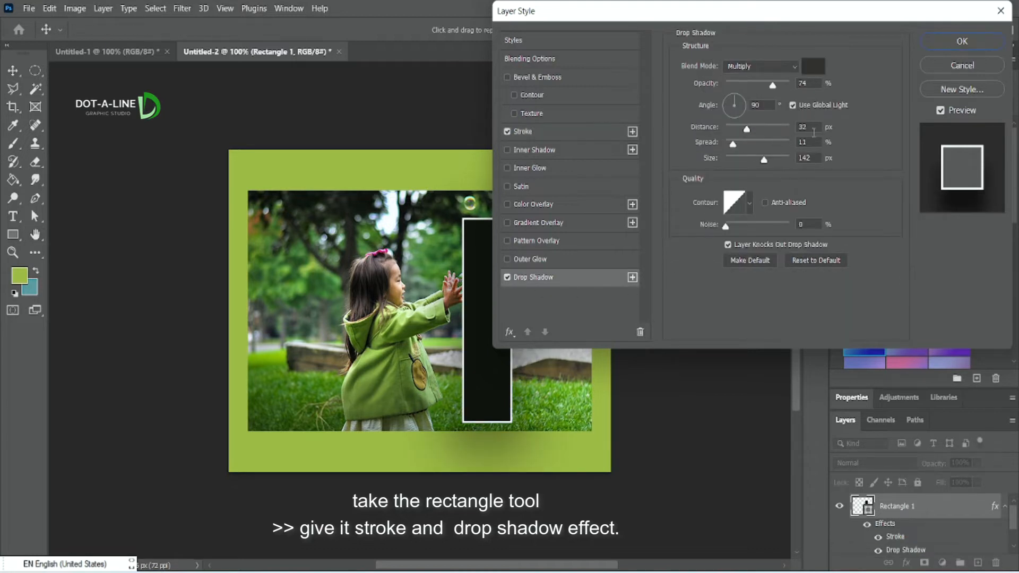
drag(749, 131, 731, 148)
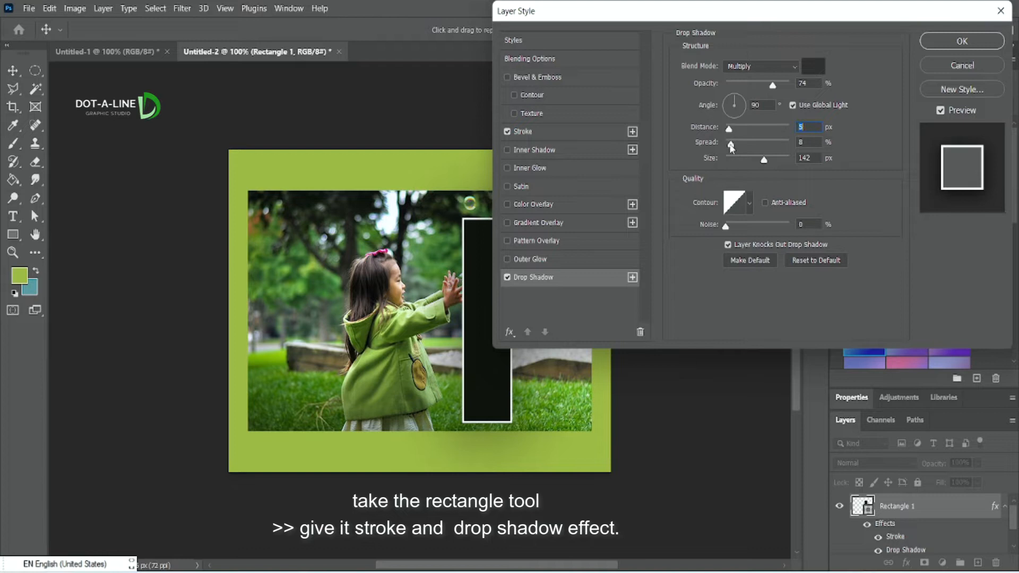
click(731, 147)
drag(765, 160, 747, 165)
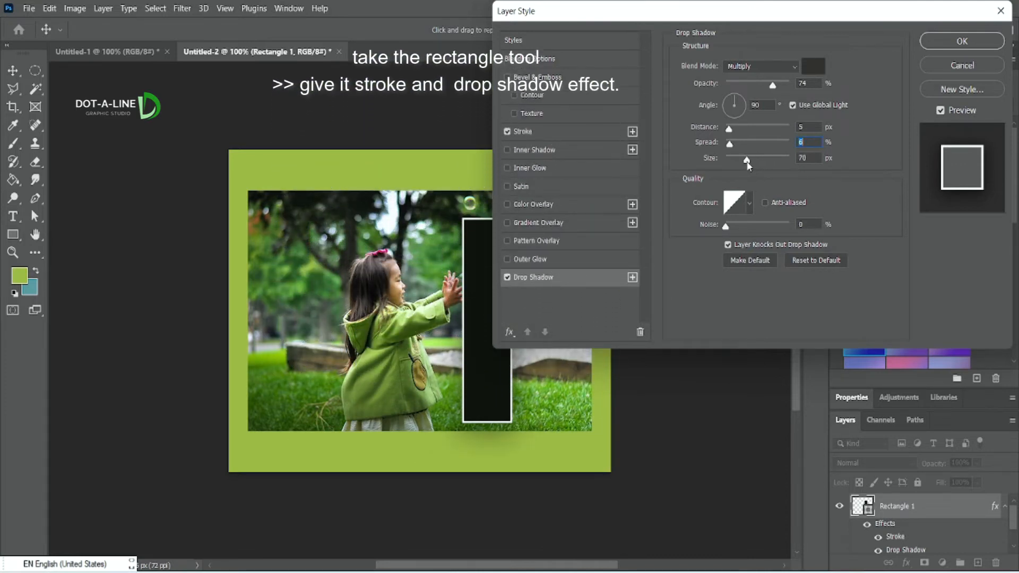
click(959, 45)
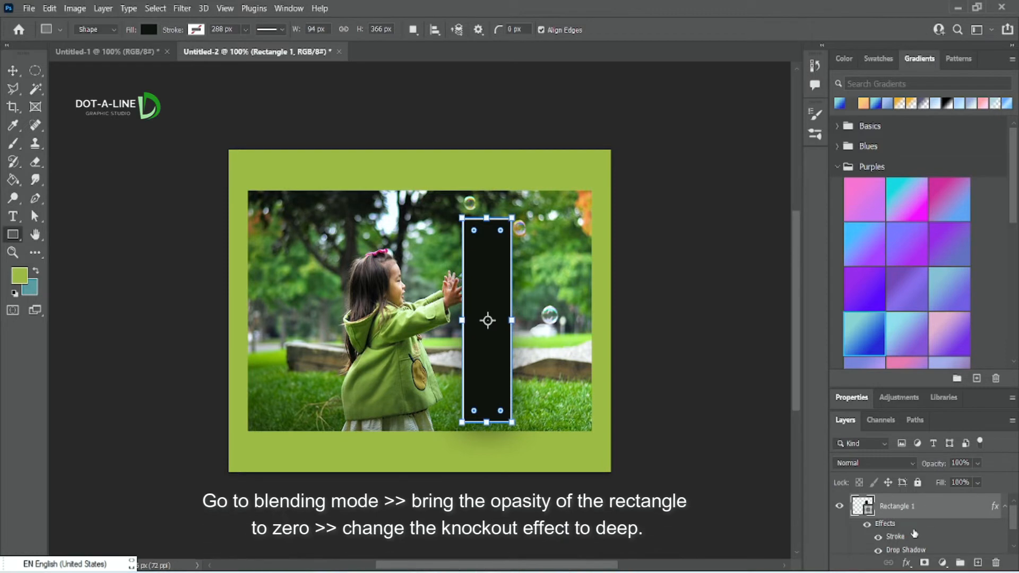
Step: Set the rectangle layer's Knockout to Deep and its Fill Opacity to 0% in the blending options, and apply the style
click(906, 563)
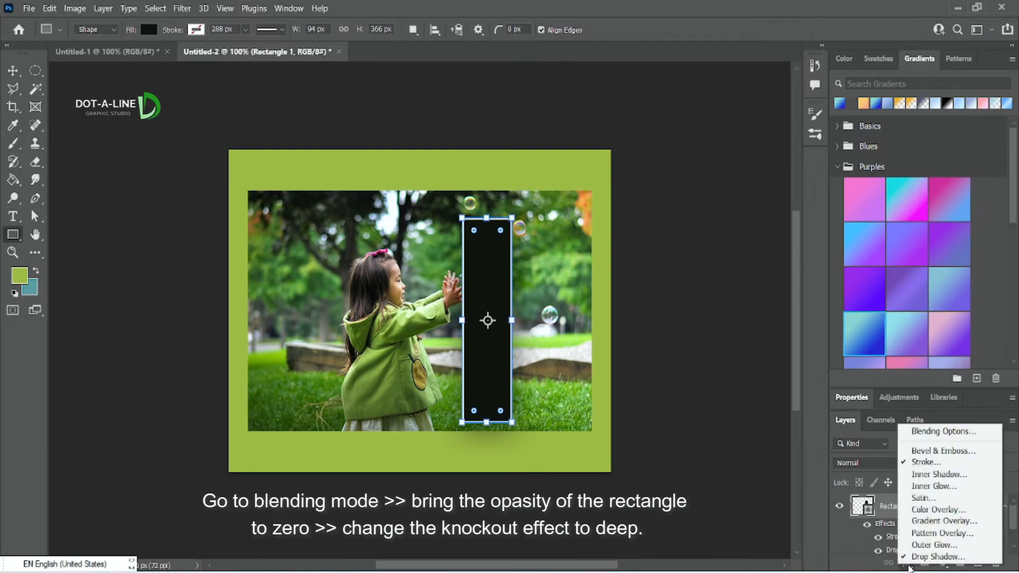
click(945, 432)
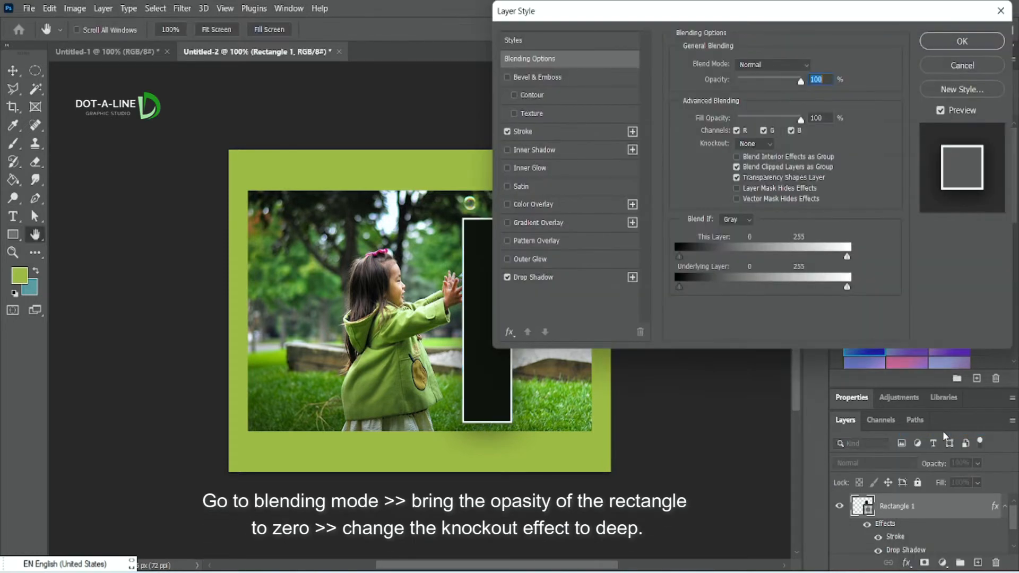
click(772, 145)
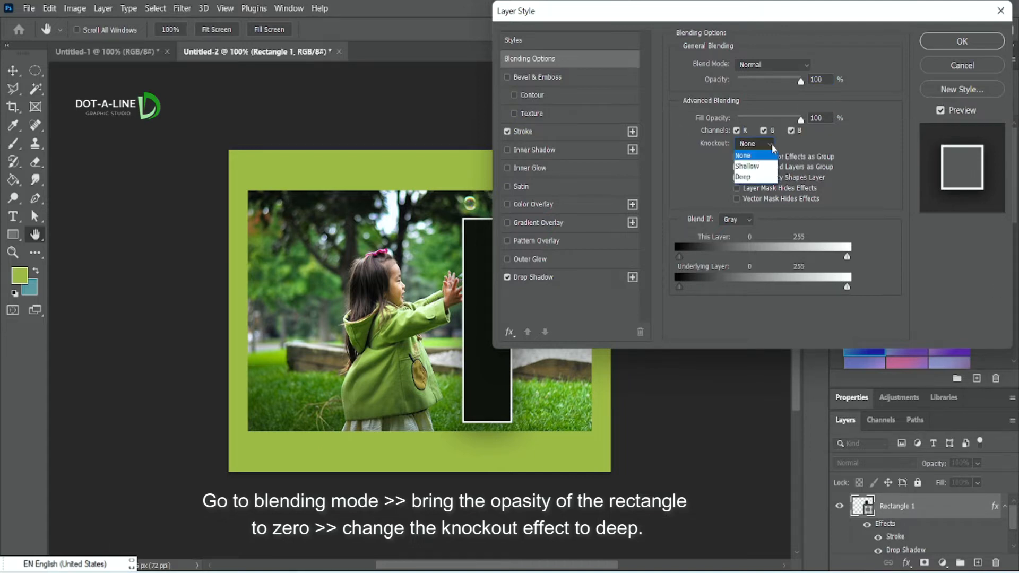
click(755, 178)
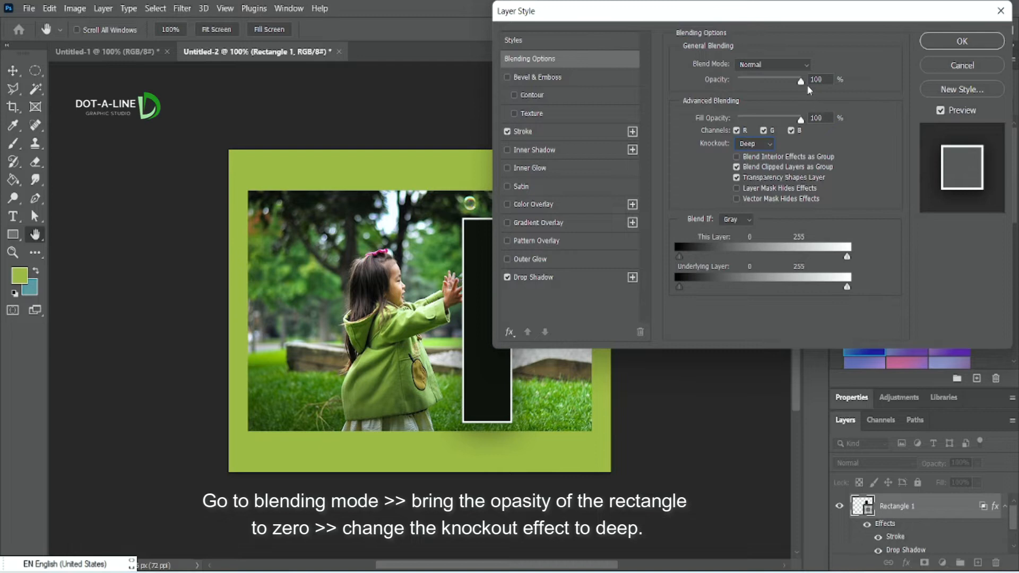
drag(804, 124, 735, 125)
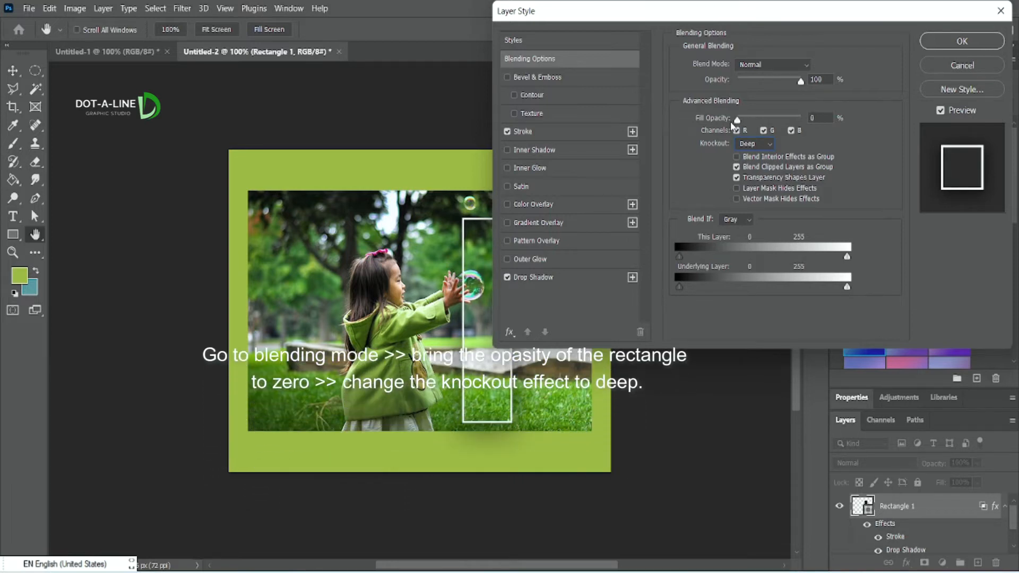
click(948, 48)
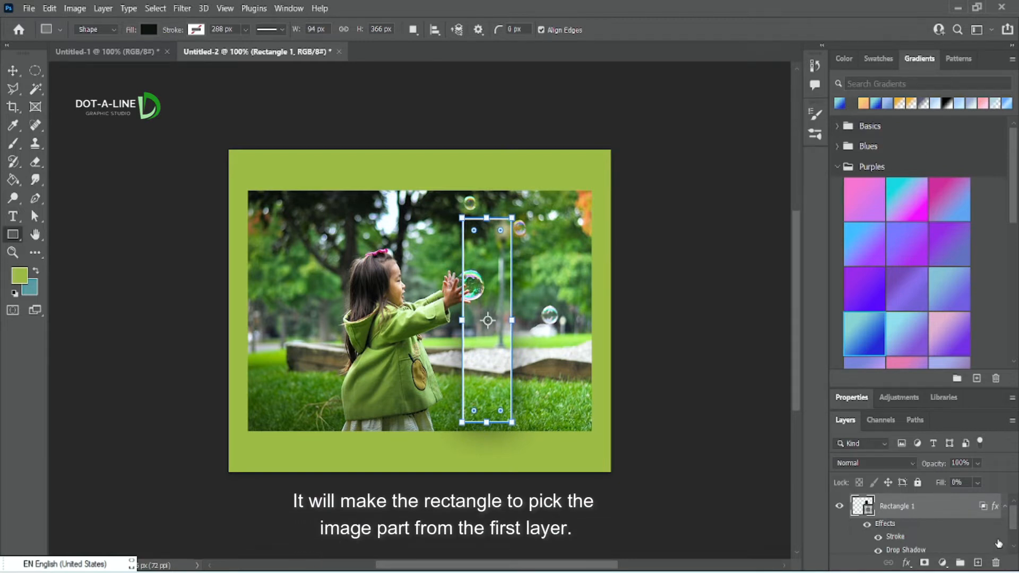
Step: Compare the rectangle with and without the knockout by undoing and redoing it, and move it over the small bubbles beyond the large one
key(ctrl+z)
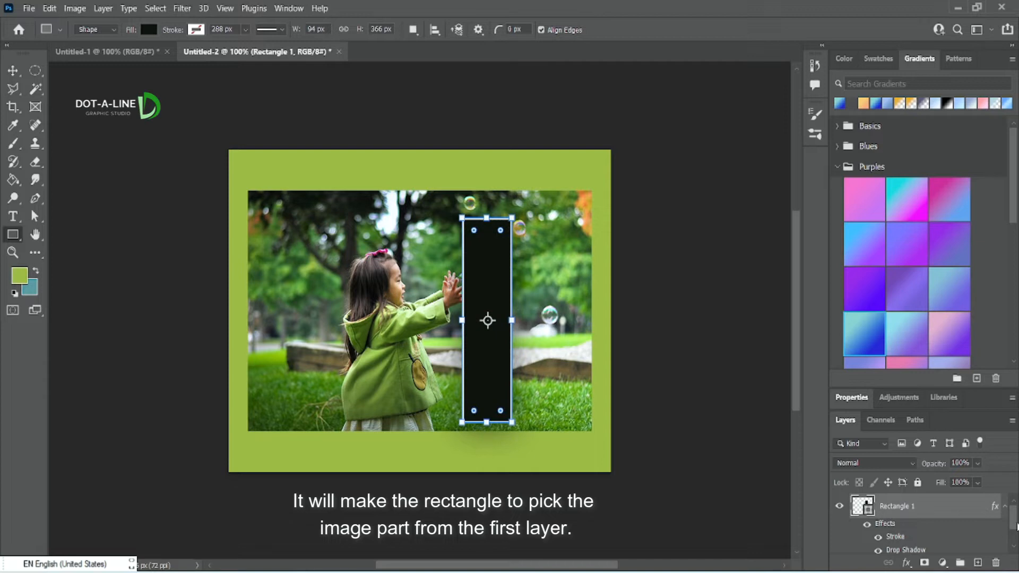
key(ctrl+shift+z)
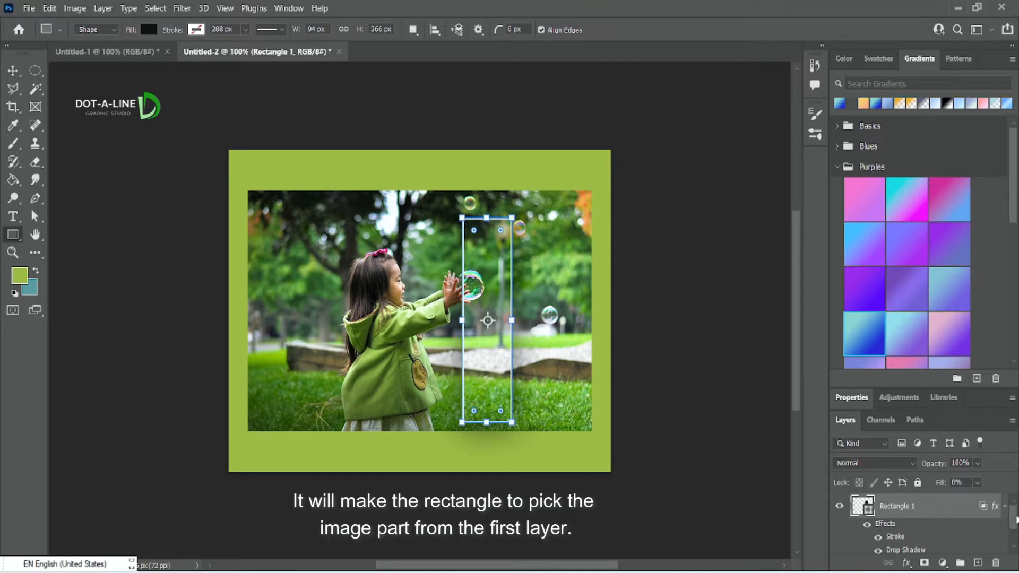
key(v)
drag(489, 275, 530, 252)
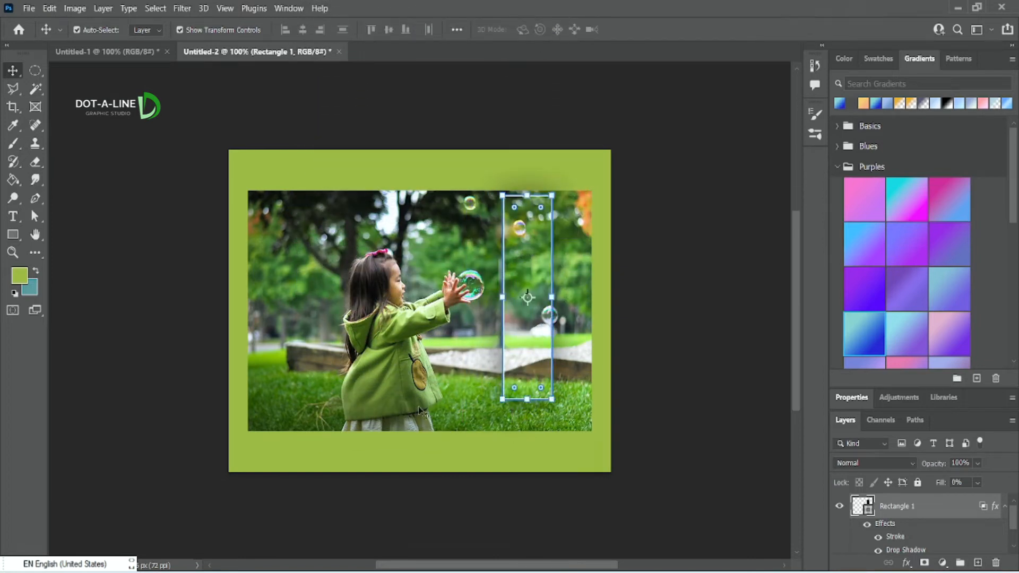
Step: Place the same girl-with-bubble Unsplash photo from File Explorer as a new layer and stretch it vertically to fill the whole canvas
click(408, 570)
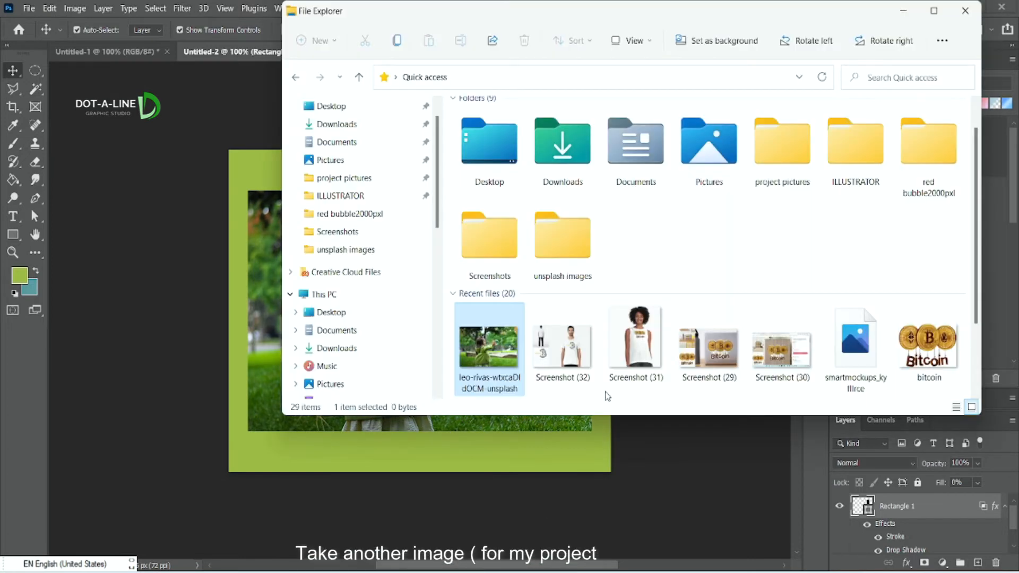
drag(488, 345, 324, 456)
mouse_move(380, 276)
mouse_down()
mouse_move(378, 249)
mouse_move(386, 284)
mouse_move(376, 285)
mouse_up()
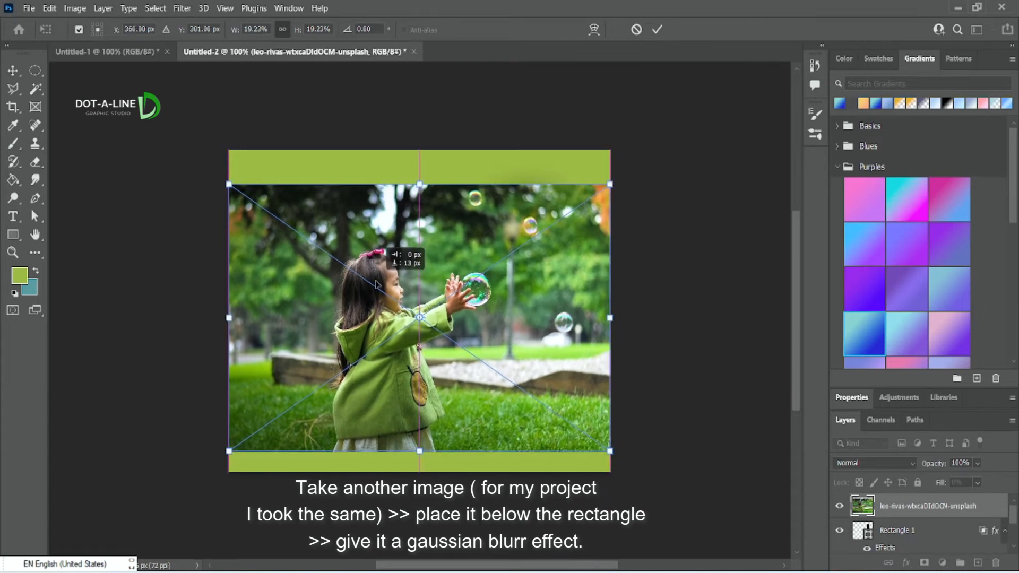
drag(419, 184, 419, 150)
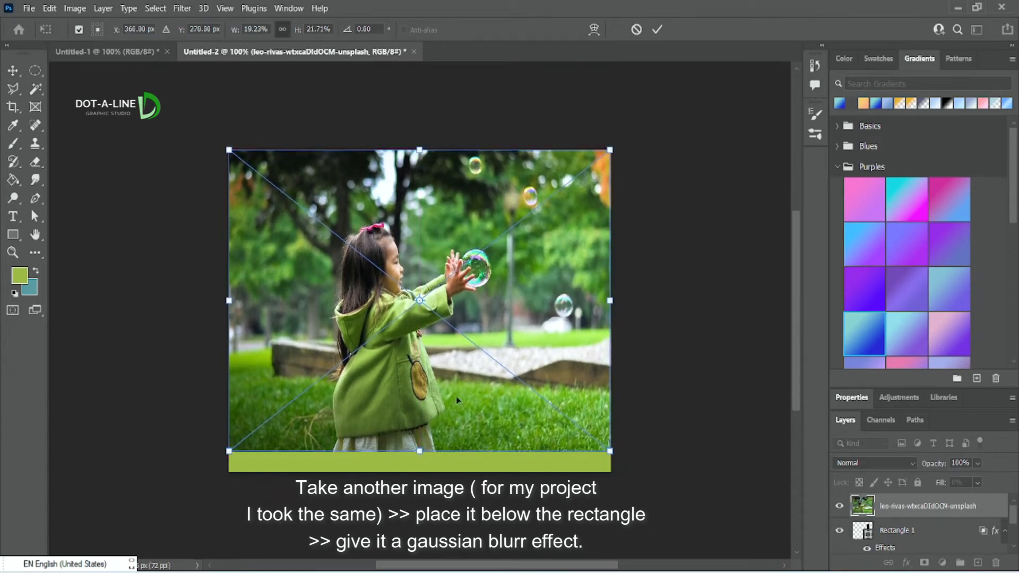
drag(421, 450, 423, 469)
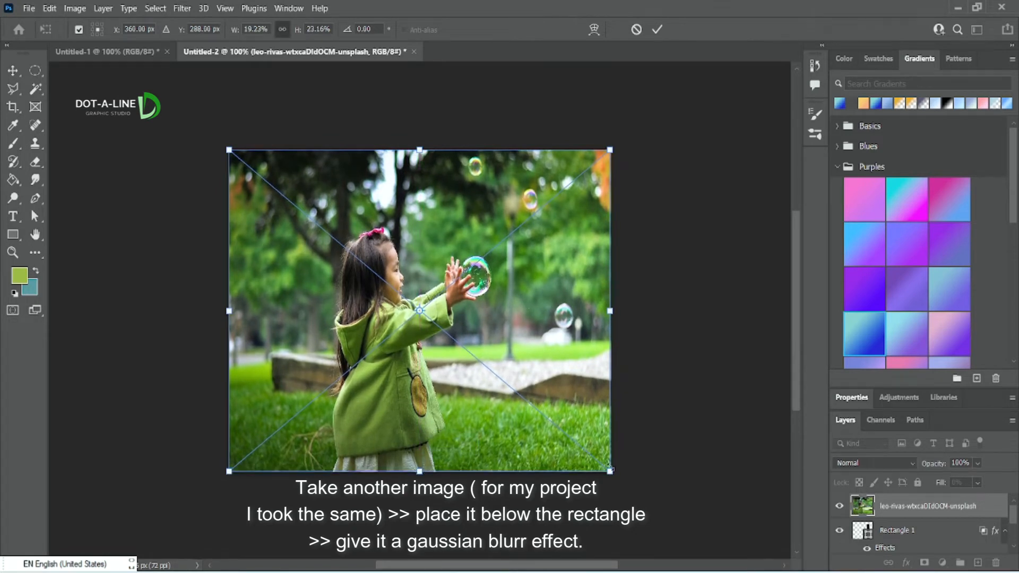
key(Return)
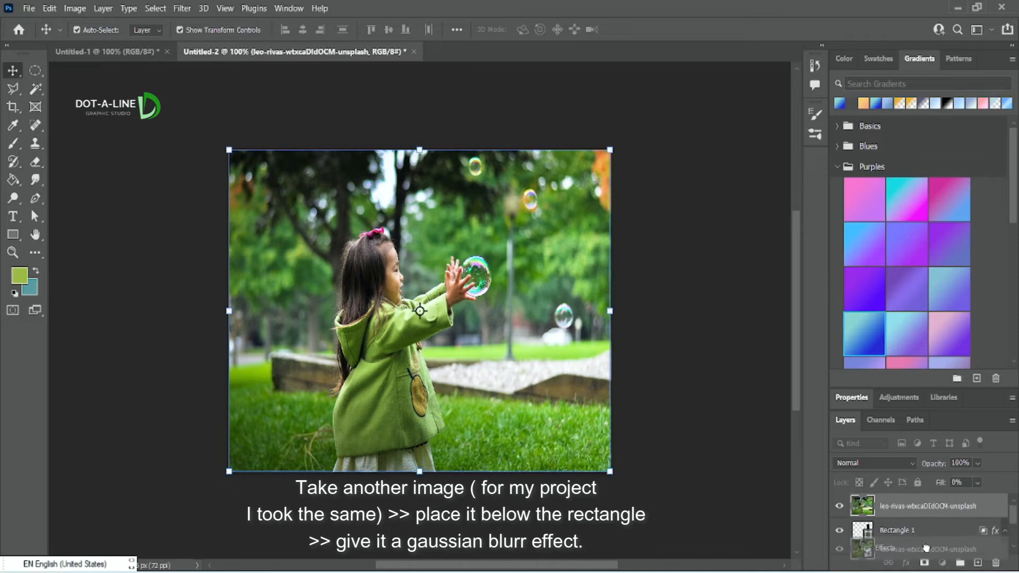
Step: Enlarge the layer list and move the newly placed photo layer below the Rectangle 1 layer, above the Background
drag(1014, 511, 1014, 518)
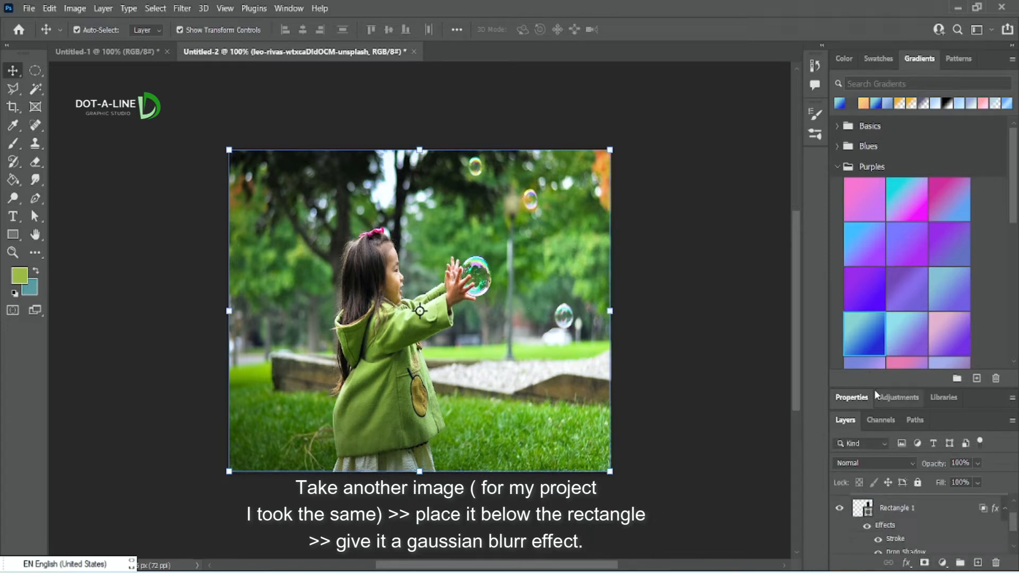
click(898, 397)
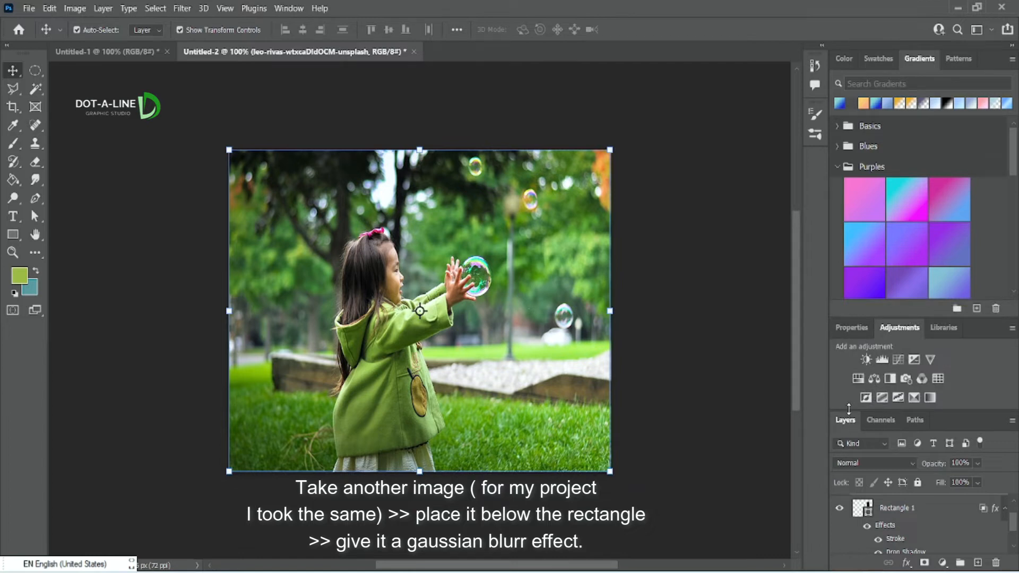
drag(848, 408, 852, 290)
drag(922, 429, 924, 507)
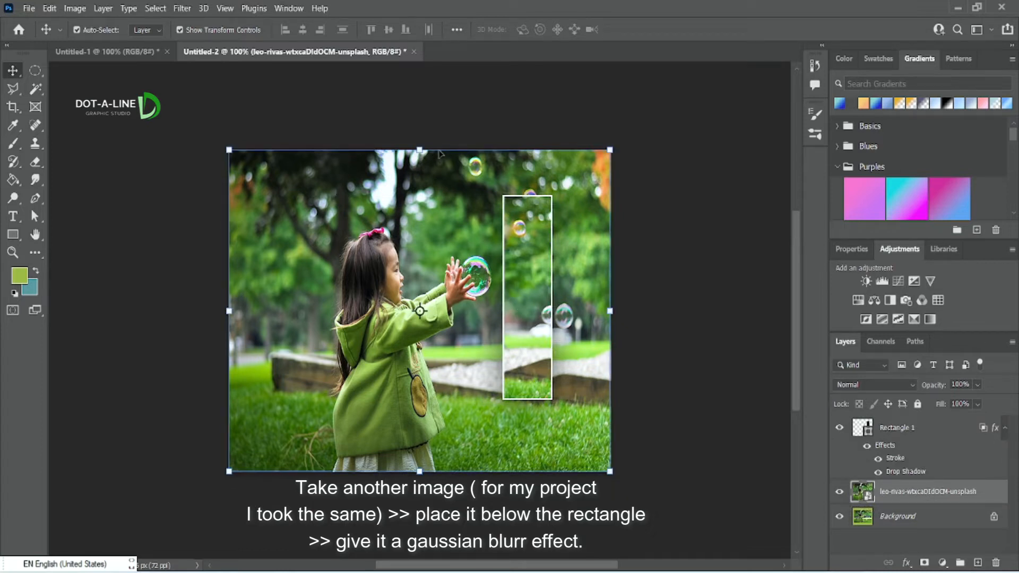
Step: Apply a Gaussian Blur with a radius of about 52 pixels to the placed photo layer
click(181, 9)
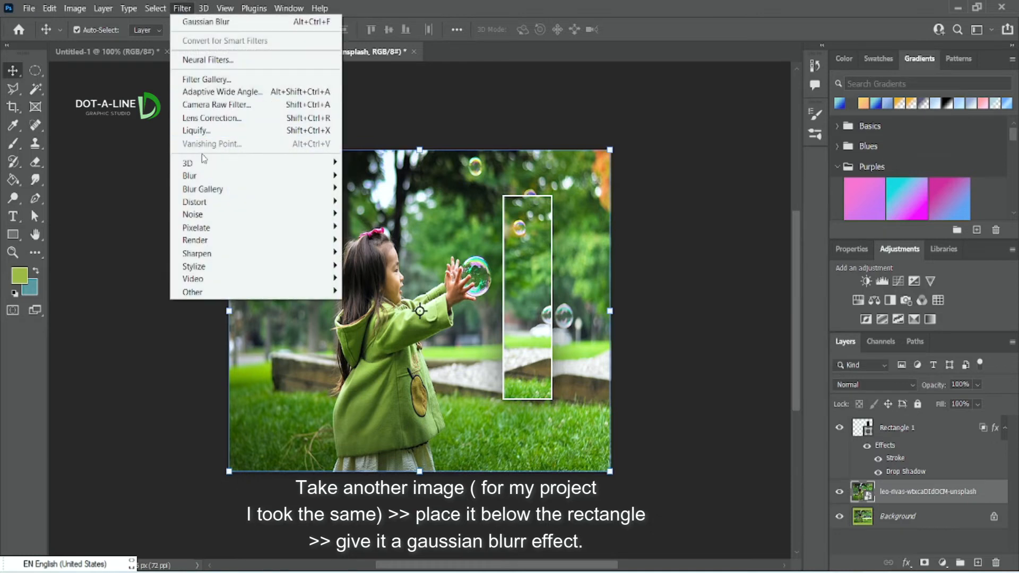
mouse_move(210, 176)
click(387, 229)
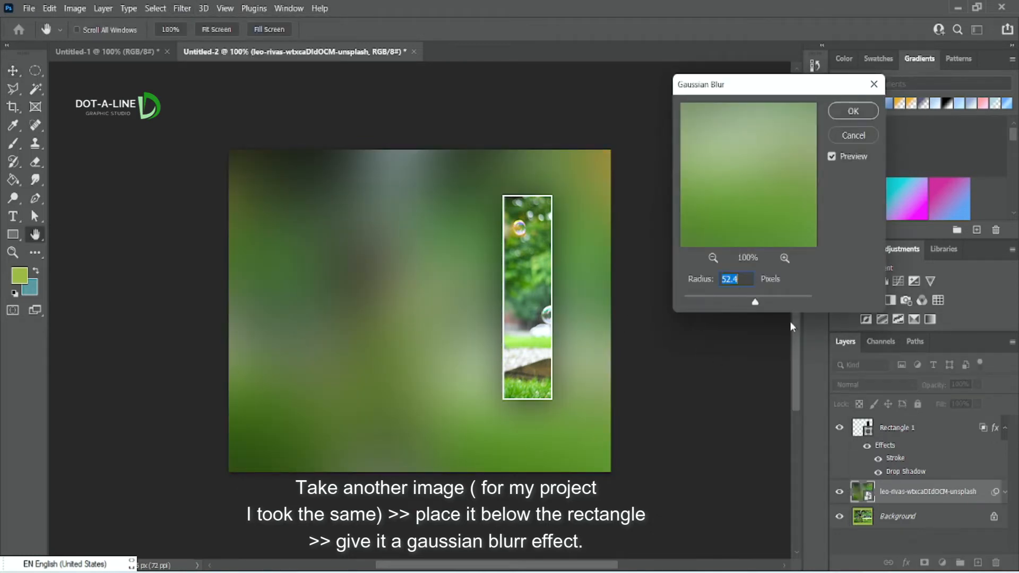
drag(756, 301, 755, 303)
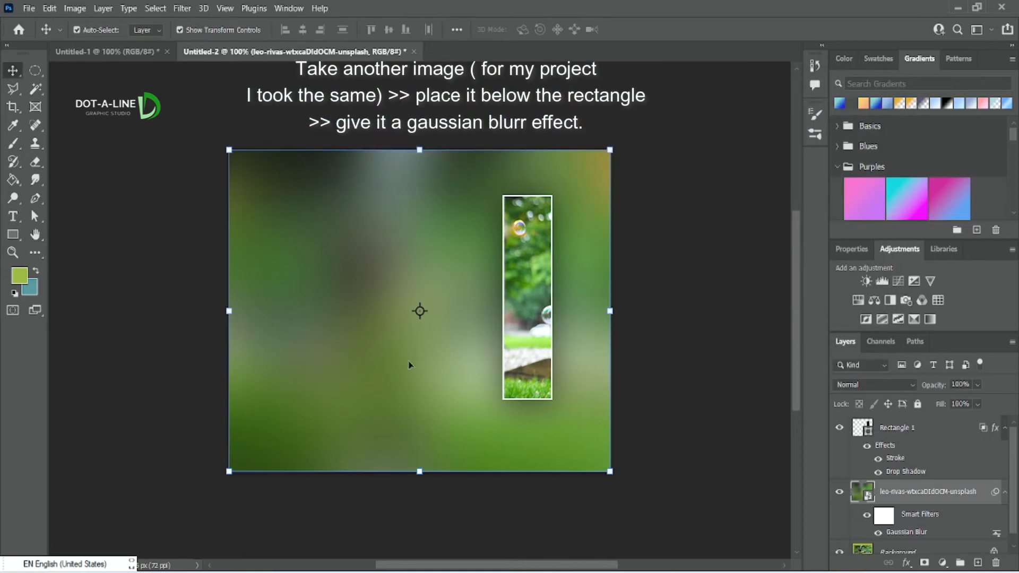
Step: Move and duplicate the knockout rectangle to form four adjacent panels at staggered heights across the girl and the large bubble
click(913, 436)
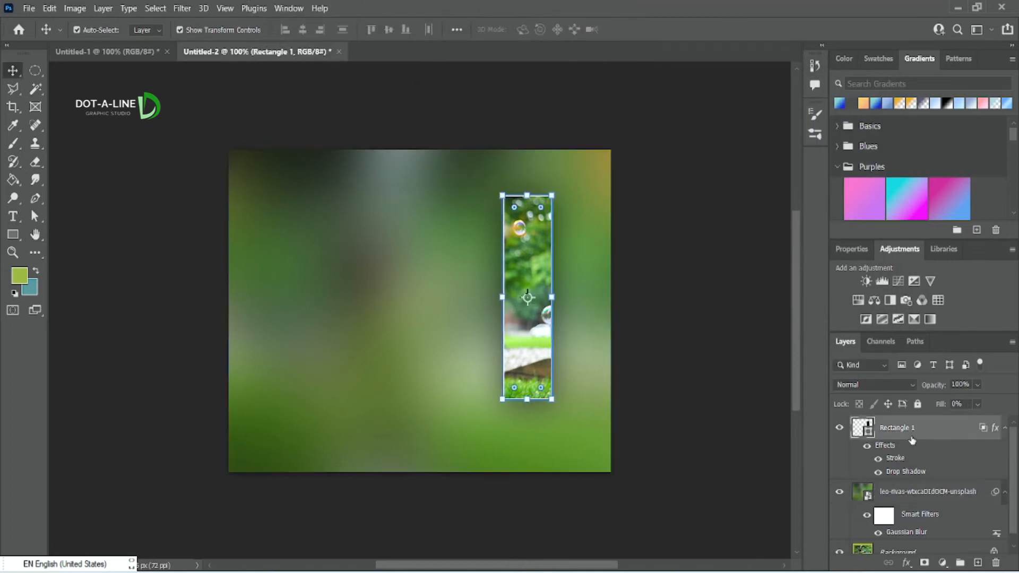
drag(528, 239, 318, 253)
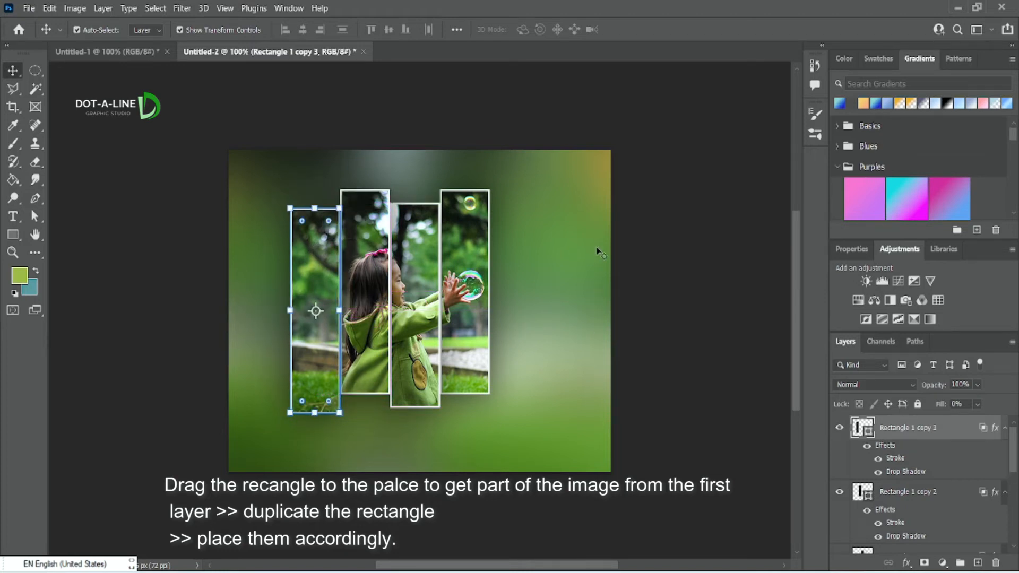
Step: Duplicate a panel beside the large bubble, rotate the copy about 6° clockwise, and hide the transform controls
drag(466, 254, 506, 251)
drag(538, 187, 513, 224)
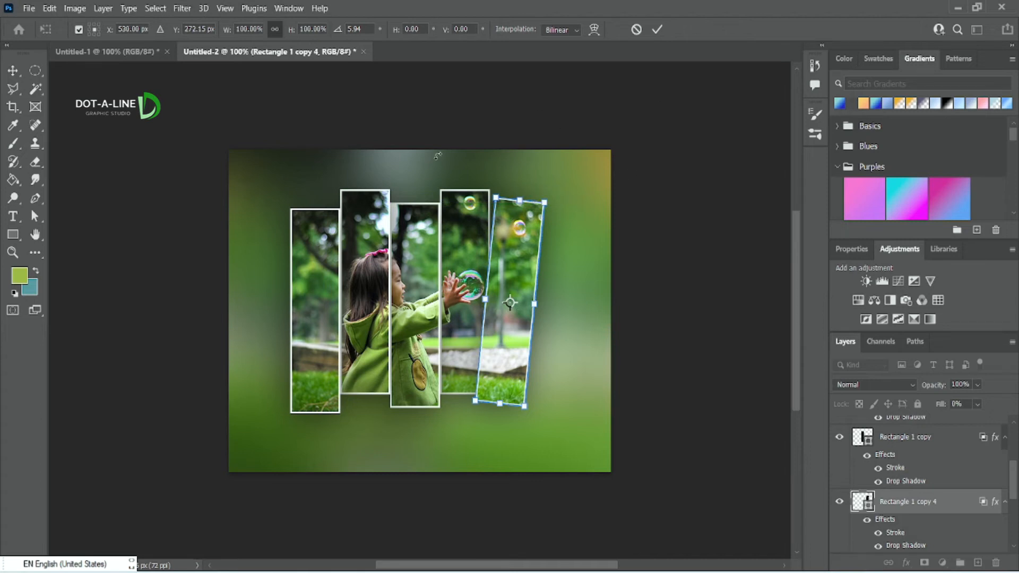
click(655, 30)
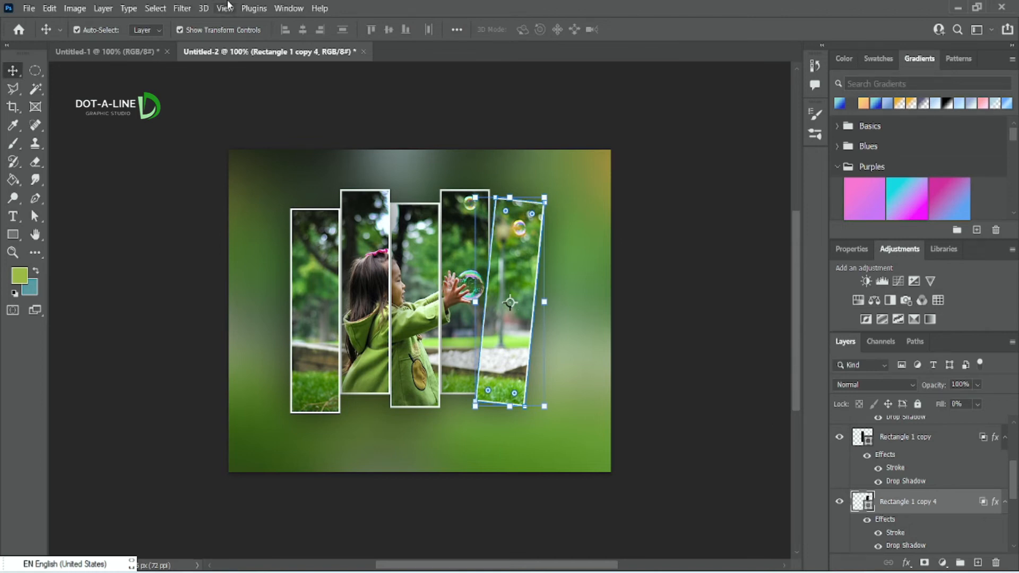
click(179, 30)
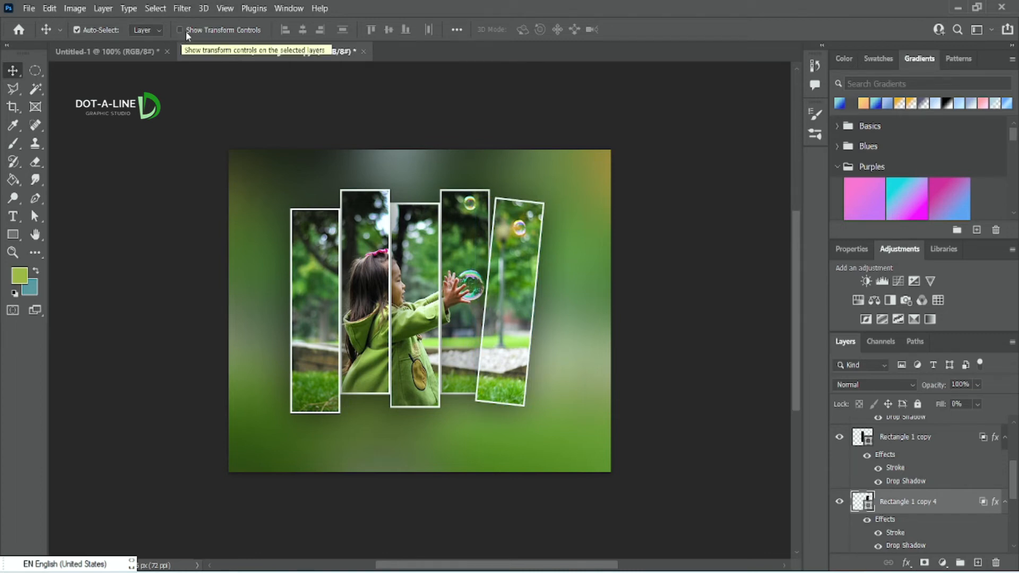
scroll(1013, 483, down, 4)
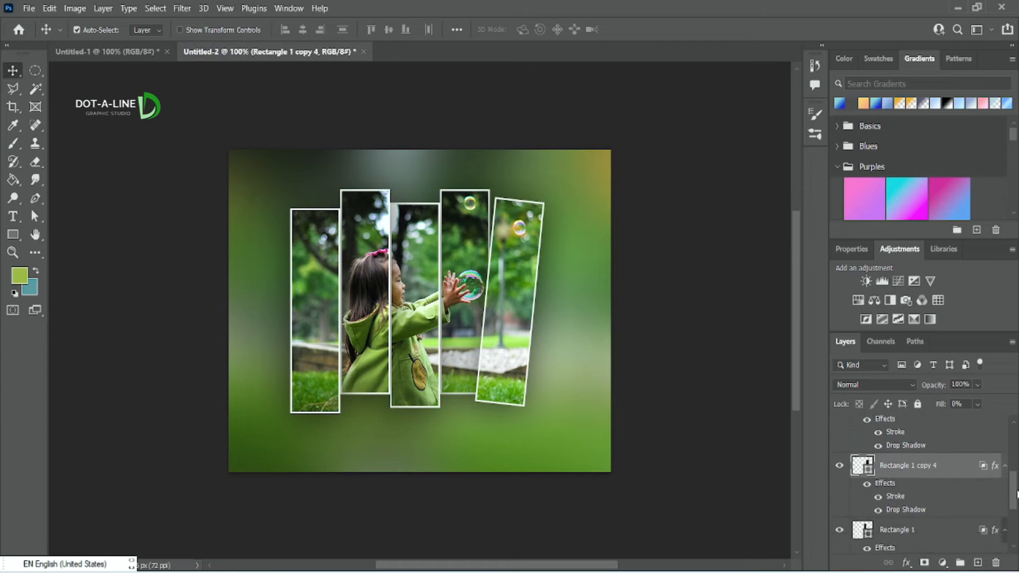
scroll(920, 482, up, 2)
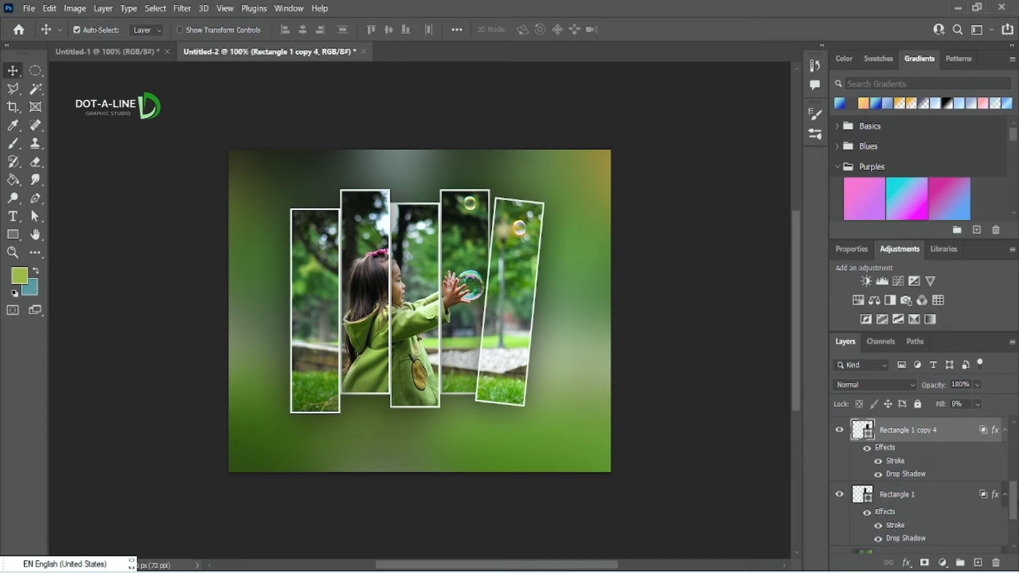
scroll(920, 483, down, 2)
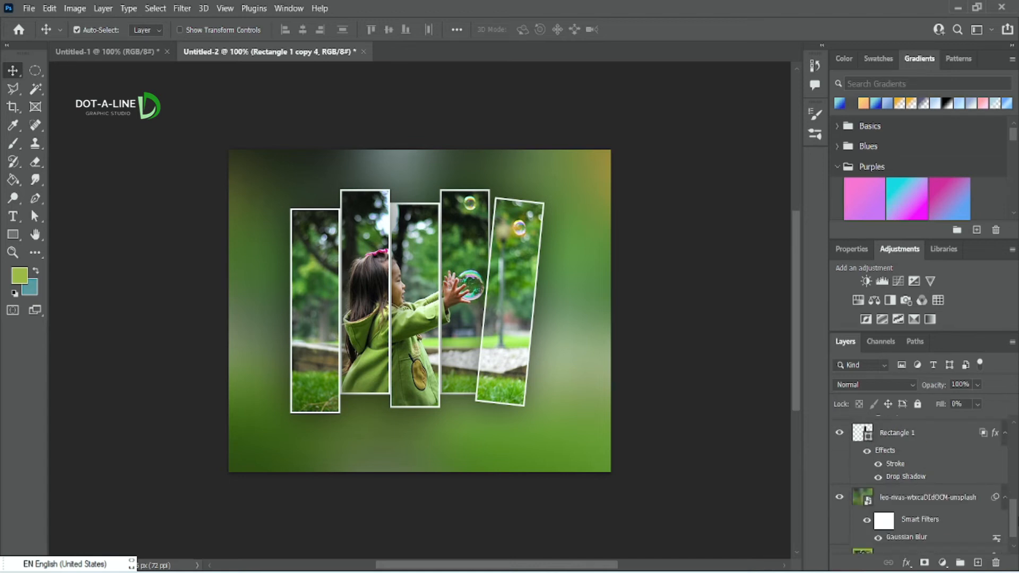
scroll(921, 483, up, 4)
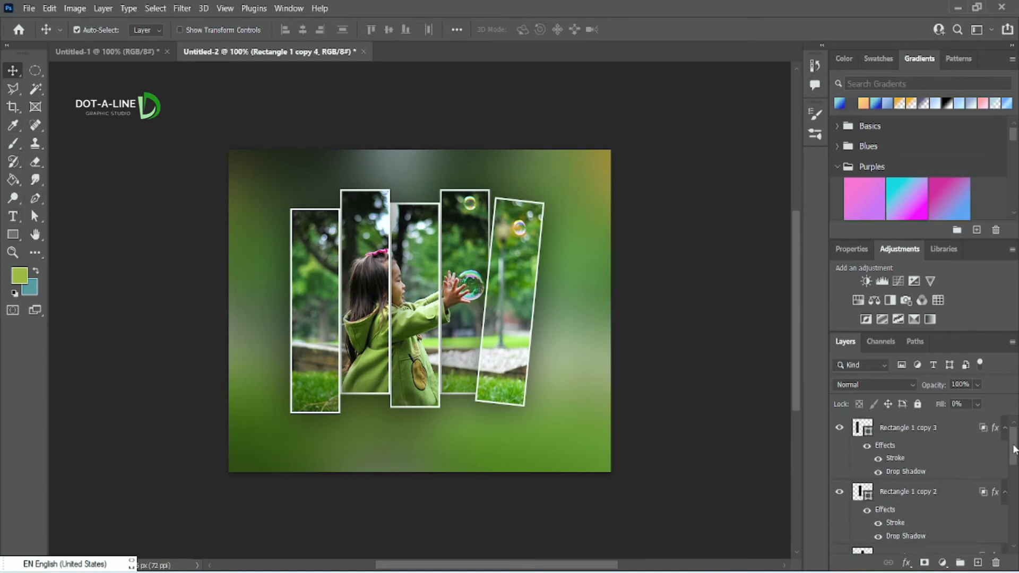
Step: Add a horizontal text layer in 72 pt Cooper Black with the placeholder text and centre it beneath the photo panels
click(13, 216)
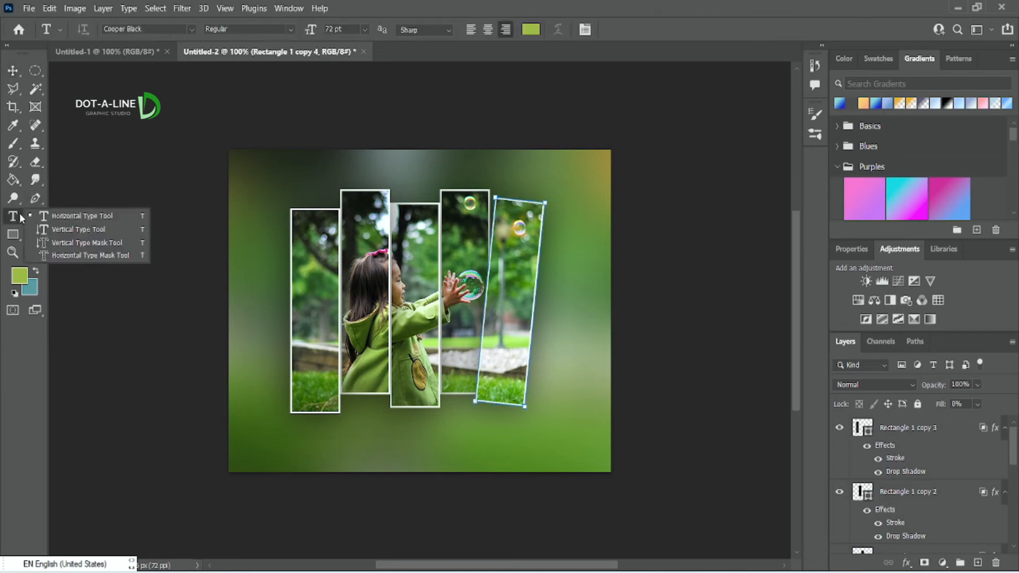
click(83, 217)
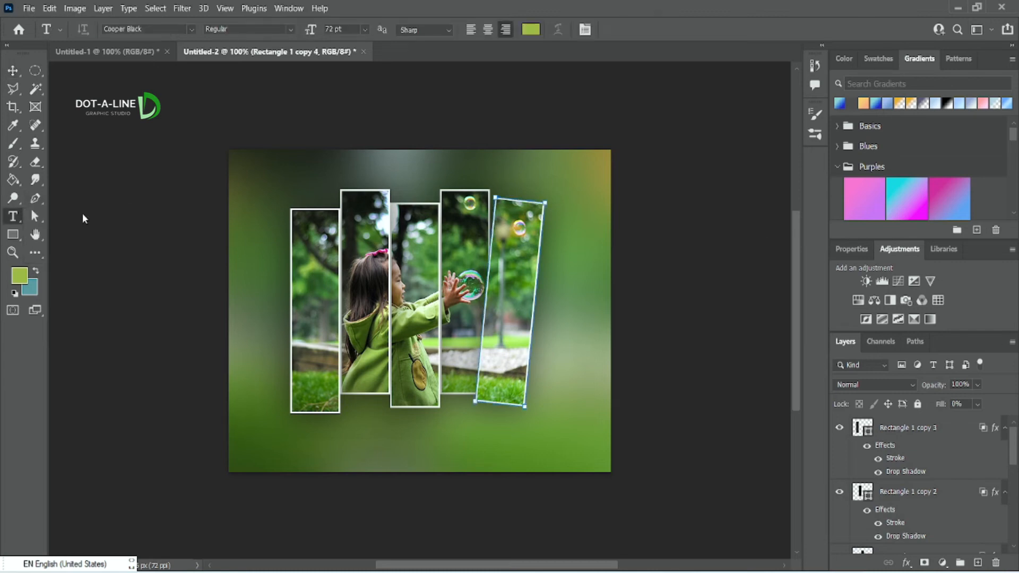
click(330, 434)
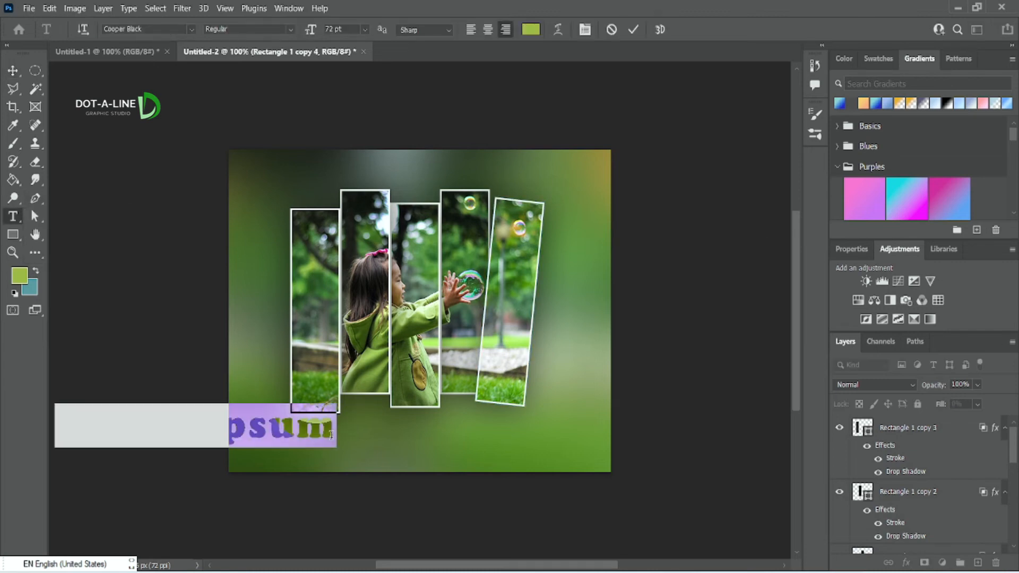
click(13, 72)
drag(274, 439, 507, 449)
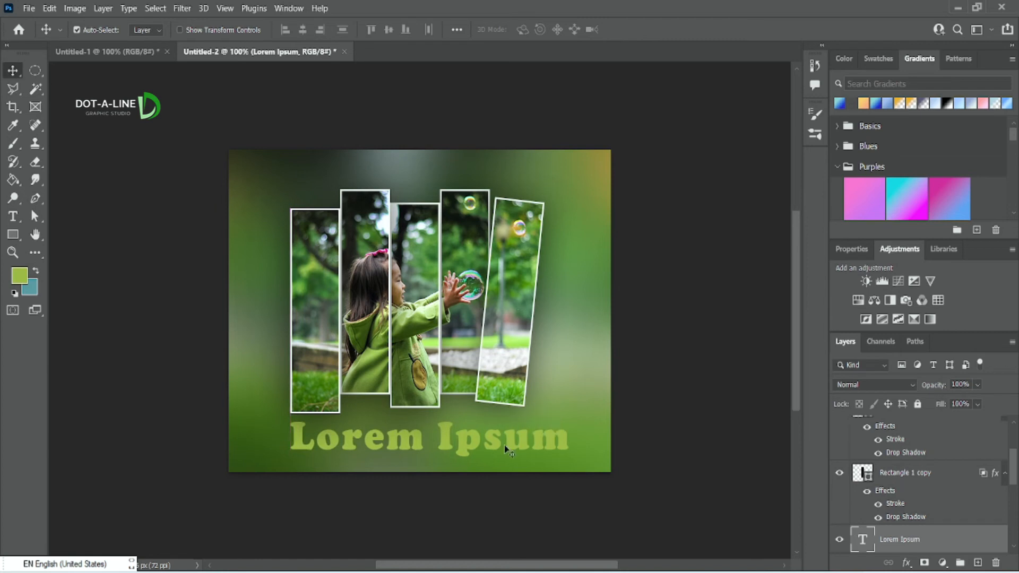
Step: Replace the placeholder text beneath the panels with "Photo collage"
double_click(564, 451)
click(565, 443)
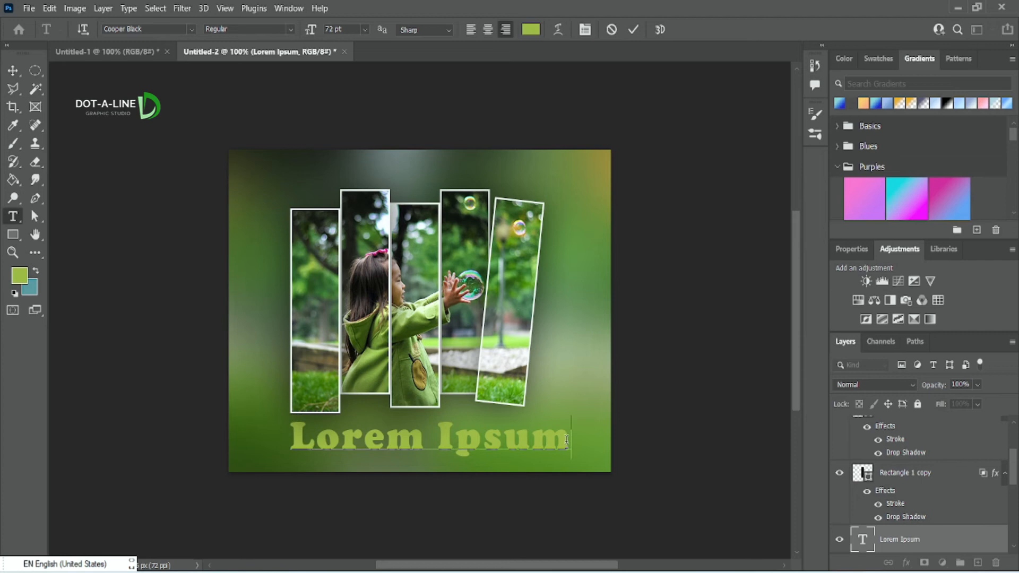
key(BackSpace)
key(BackSpace)
key(BackSpace)
key(BackSpace)
key(BackSpace)
key(BackSpace)
key(BackSpace)
key(BackSpace)
key(BackSpace)
key(BackSpace)
key(BackSpace)
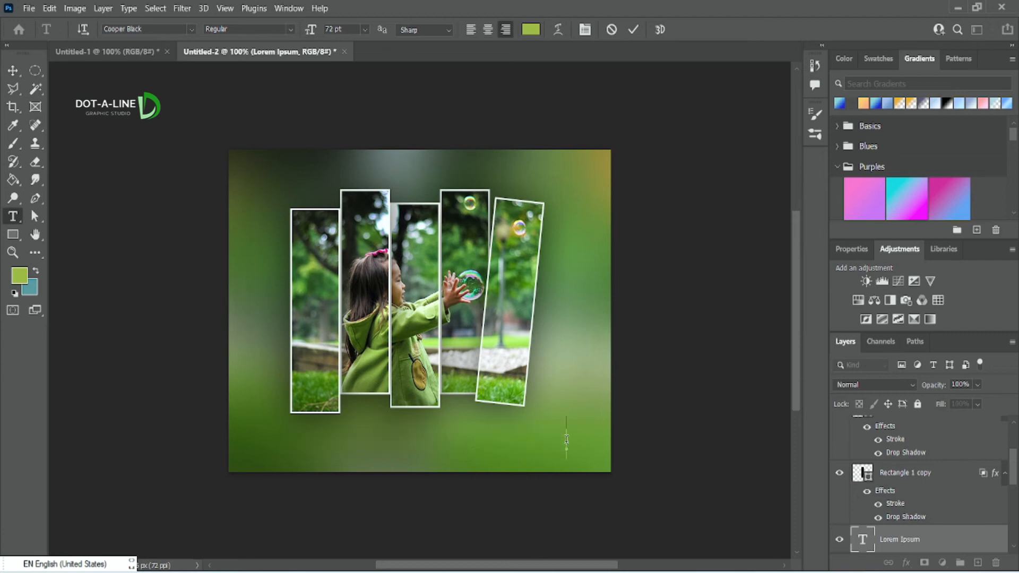
text(Pho)
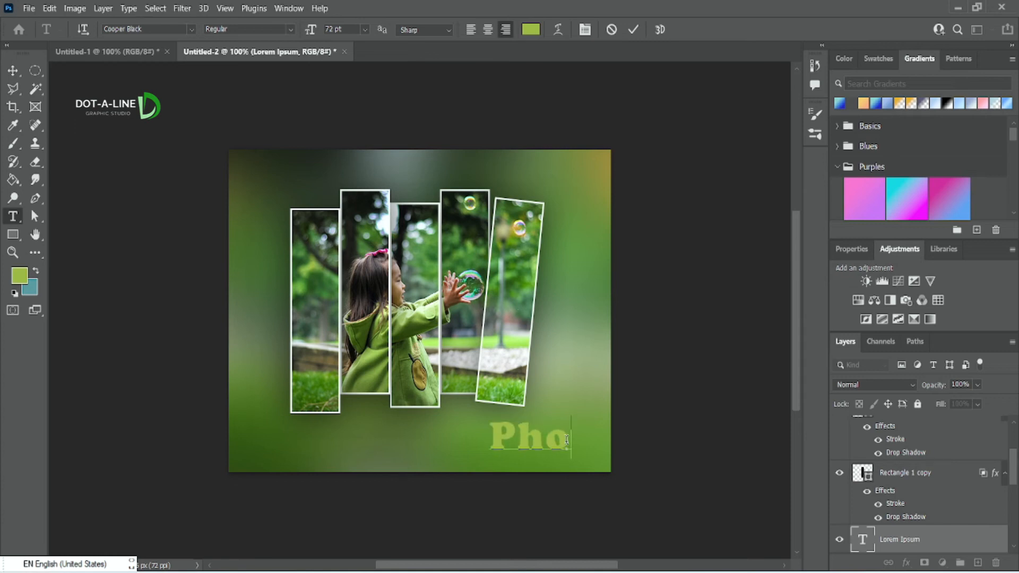
text(to c)
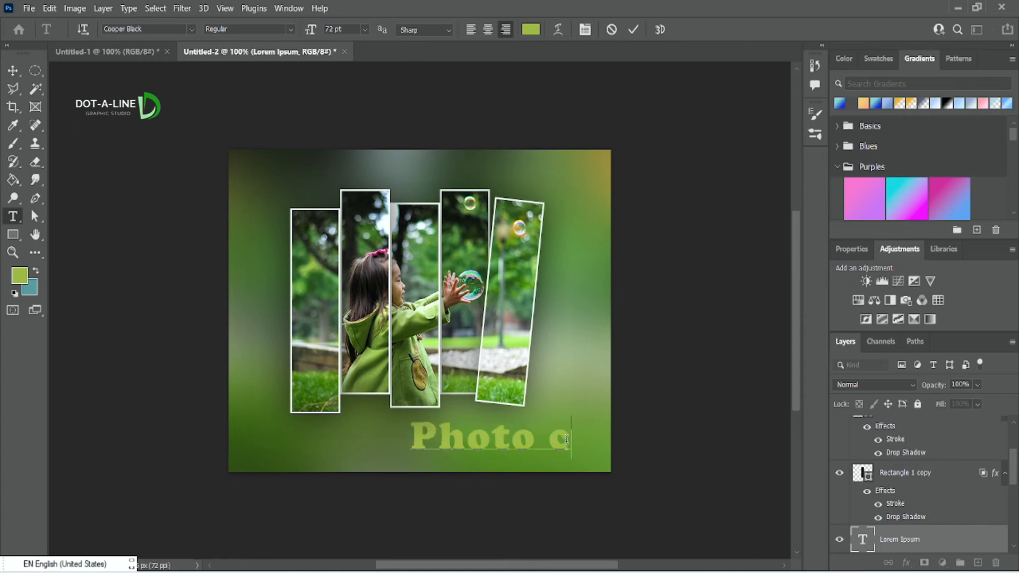
text(ollage)
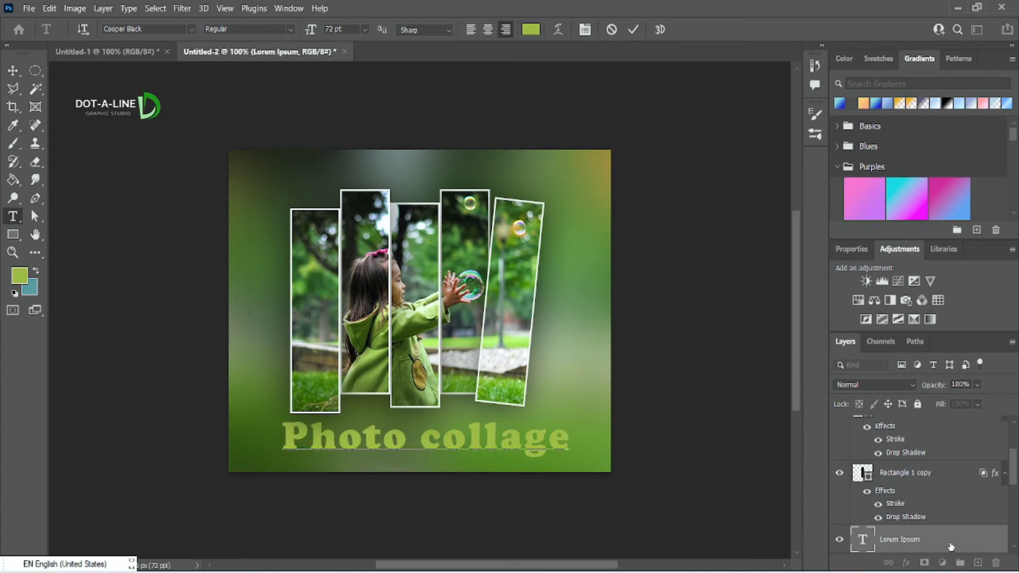
key(ctrl+Return)
Step: Move the "Photo collage" text layer to the top of the layer stack, above all the rectangle layers
drag(1014, 471, 1017, 469)
drag(957, 539, 950, 494)
mouse_move(1014, 467)
mouse_down()
mouse_move(1016, 475)
mouse_move(1016, 450)
mouse_up()
drag(942, 552, 940, 421)
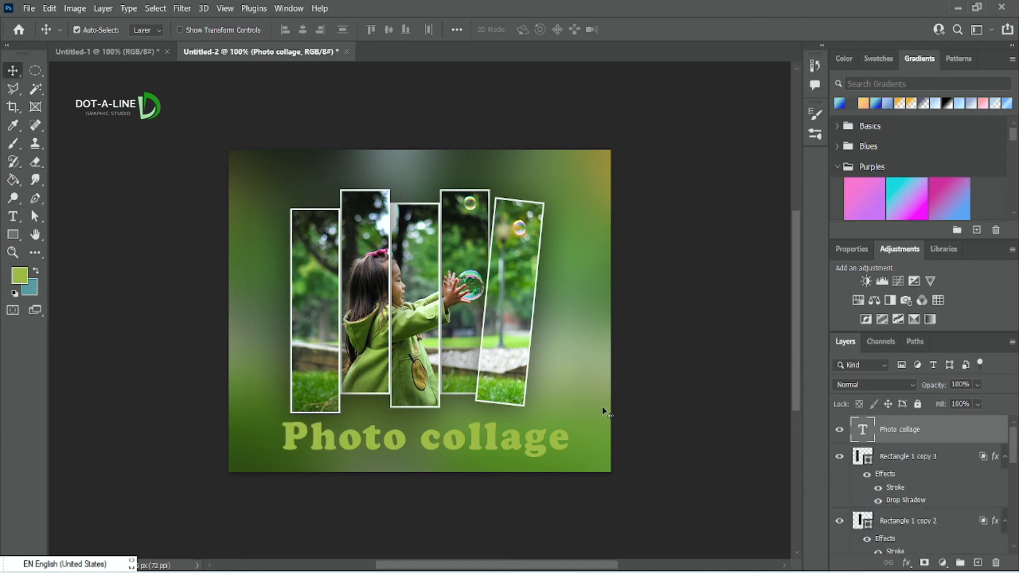
Step: Recolour the "Photo collage" title to the pale green d9e1bf and leave the layer deselected
double_click(457, 445)
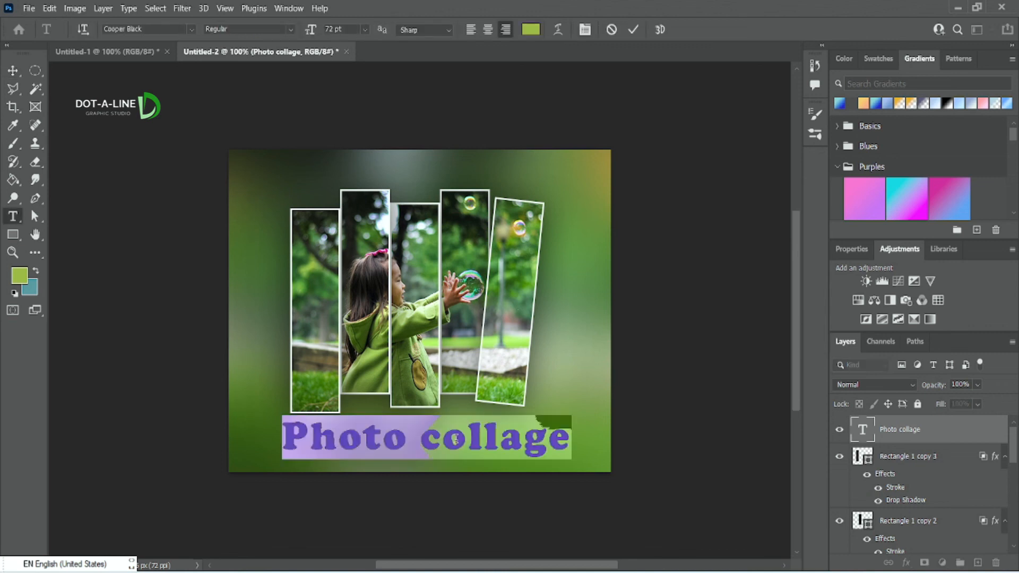
click(531, 29)
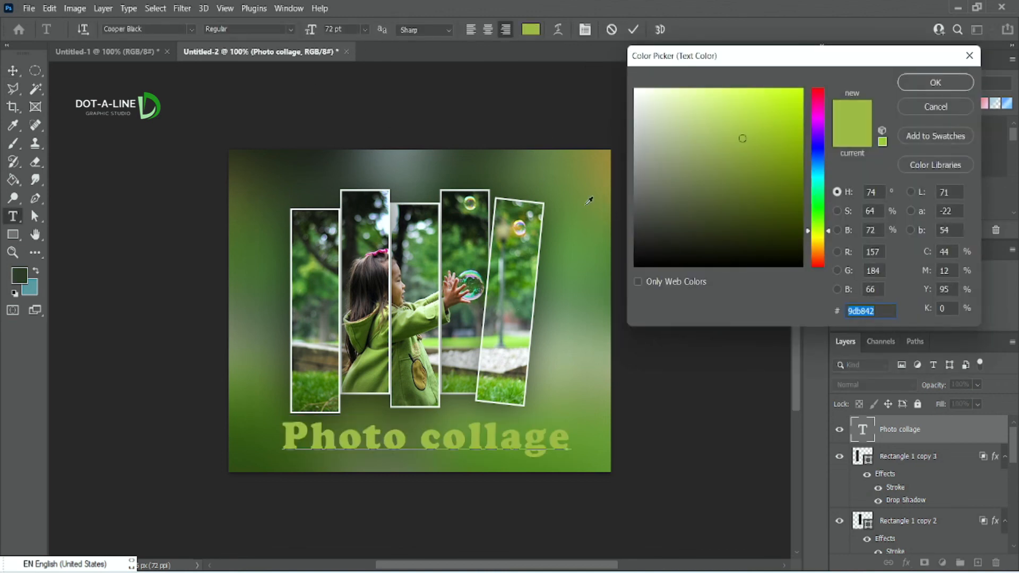
click(742, 235)
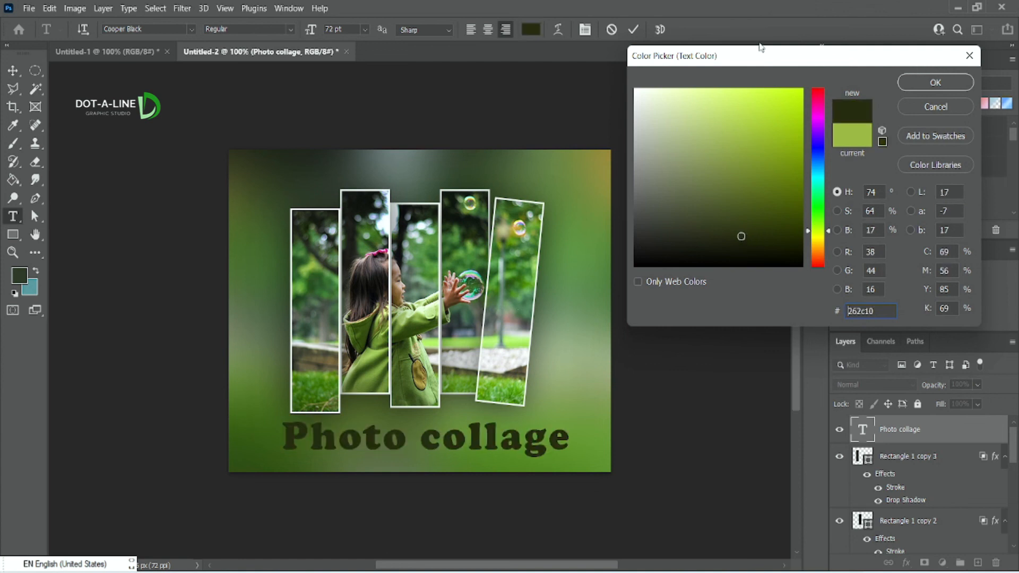
click(659, 109)
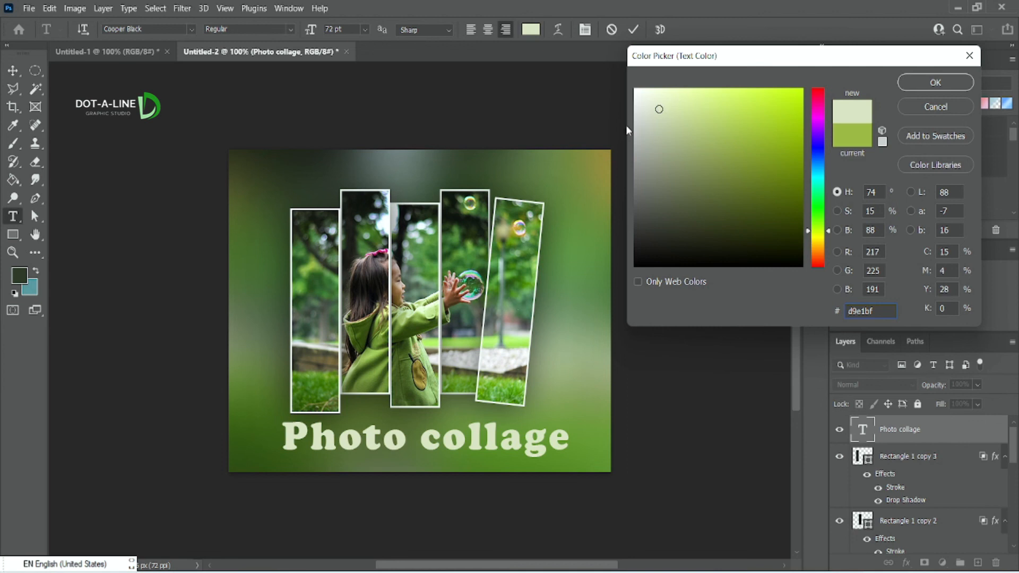
click(935, 85)
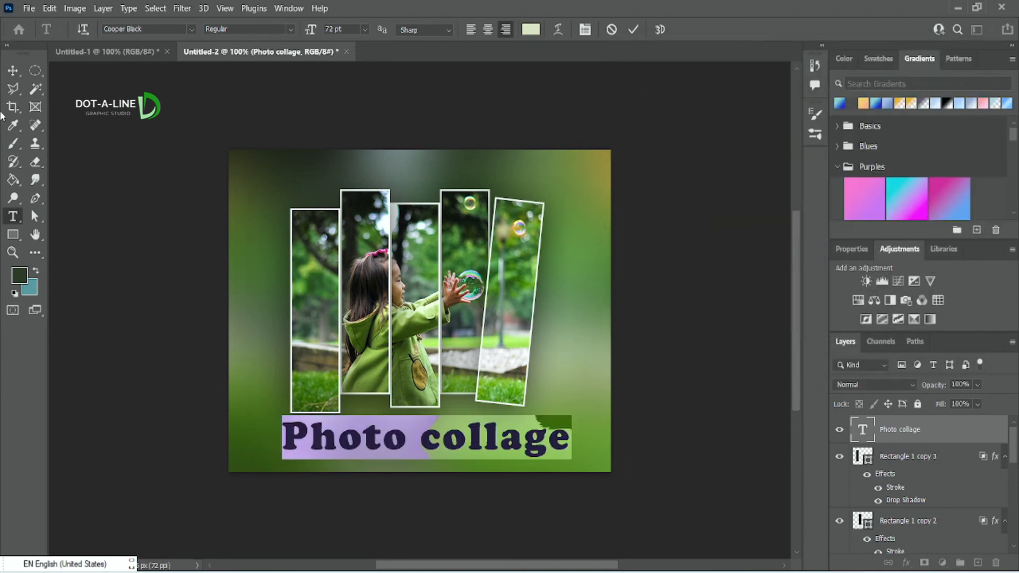
click(14, 69)
click(138, 87)
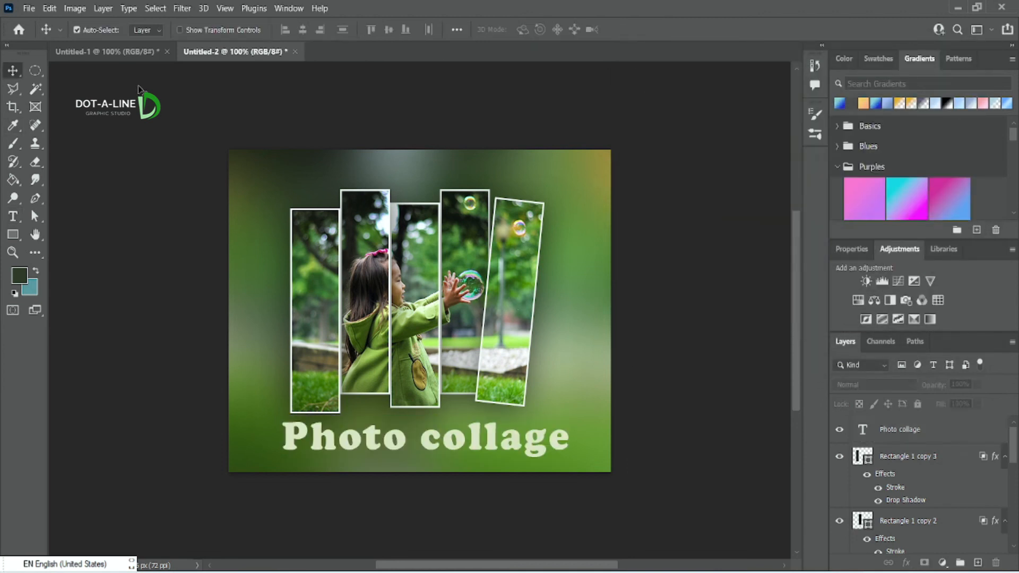